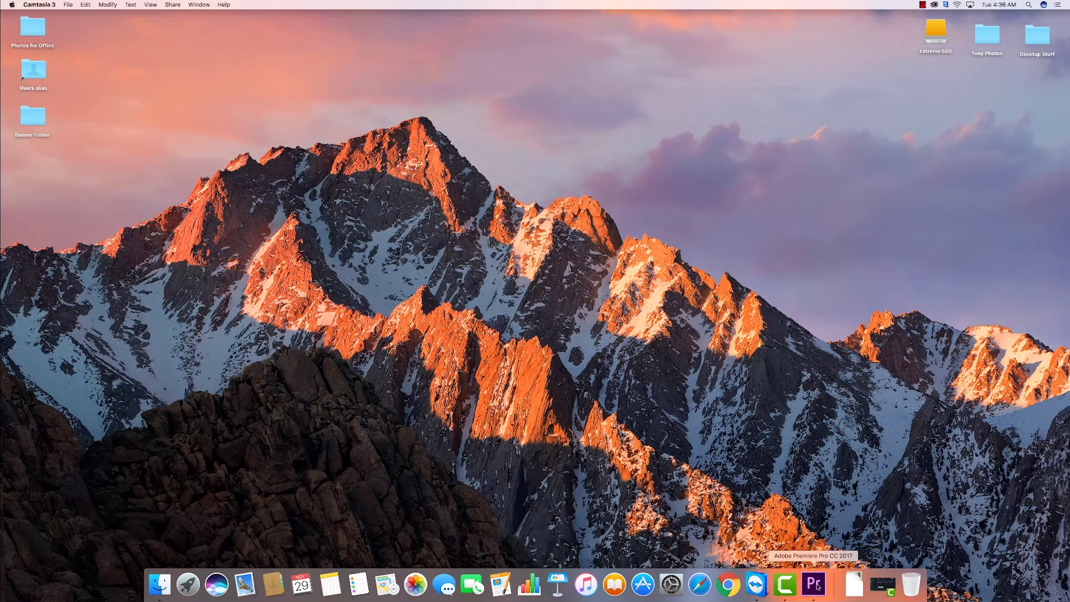
Step: Start a new project in Premiere Pro and set its location to a new Premiere-Learning folder on the Extreme 500 drive
{"action": "left_click", "coordinate": [816, 587]}
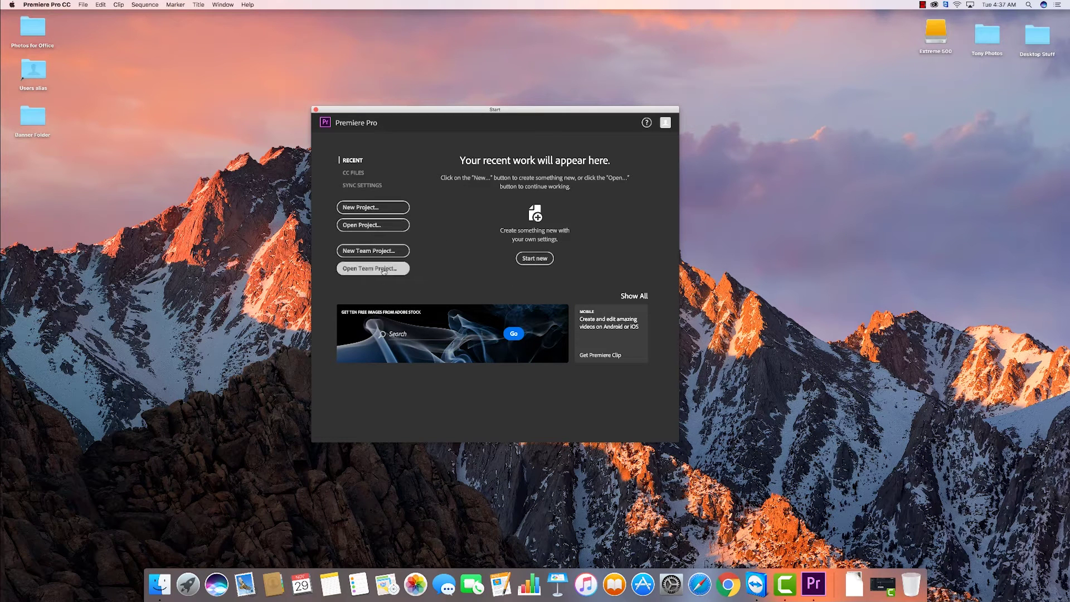
{"action": "left_click", "coordinate": [371, 209]}
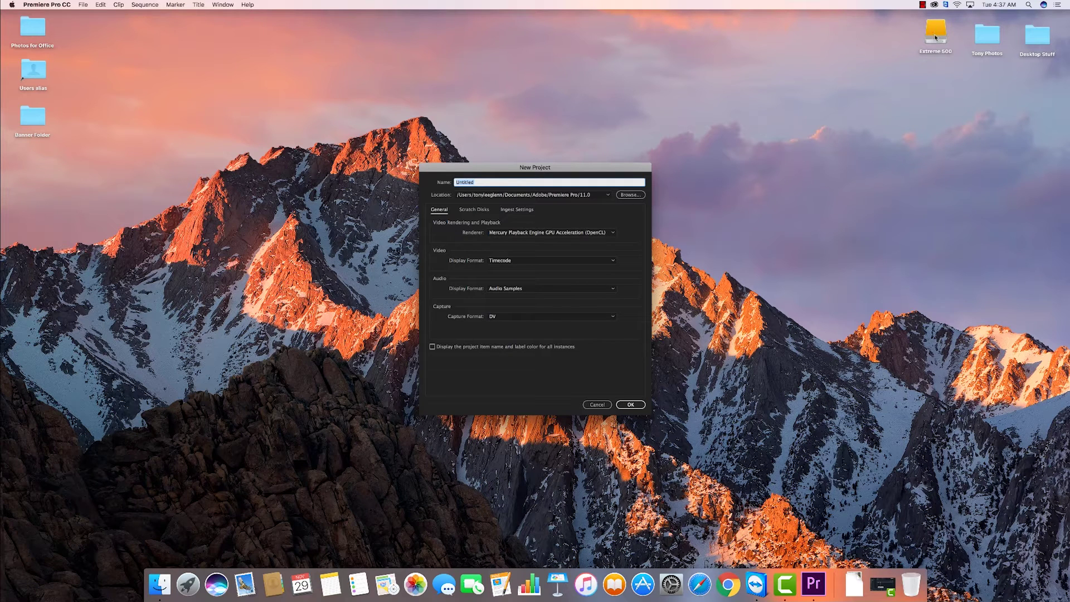
{"action": "left_click", "coordinate": [631, 195]}
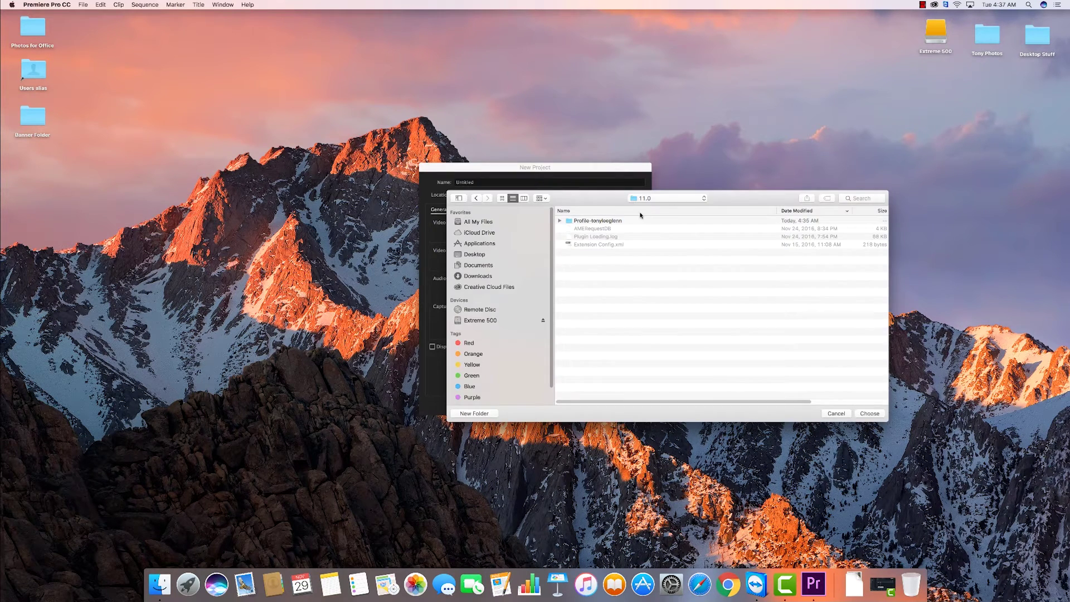
{"action": "left_click", "coordinate": [652, 198]}
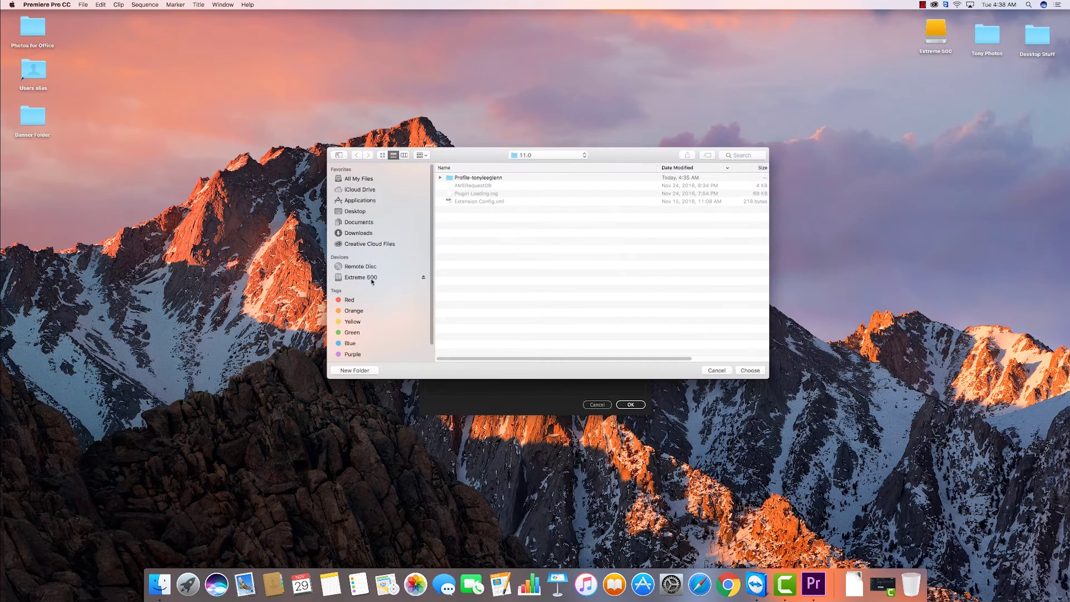
{"action": "left_click", "coordinate": [367, 279]}
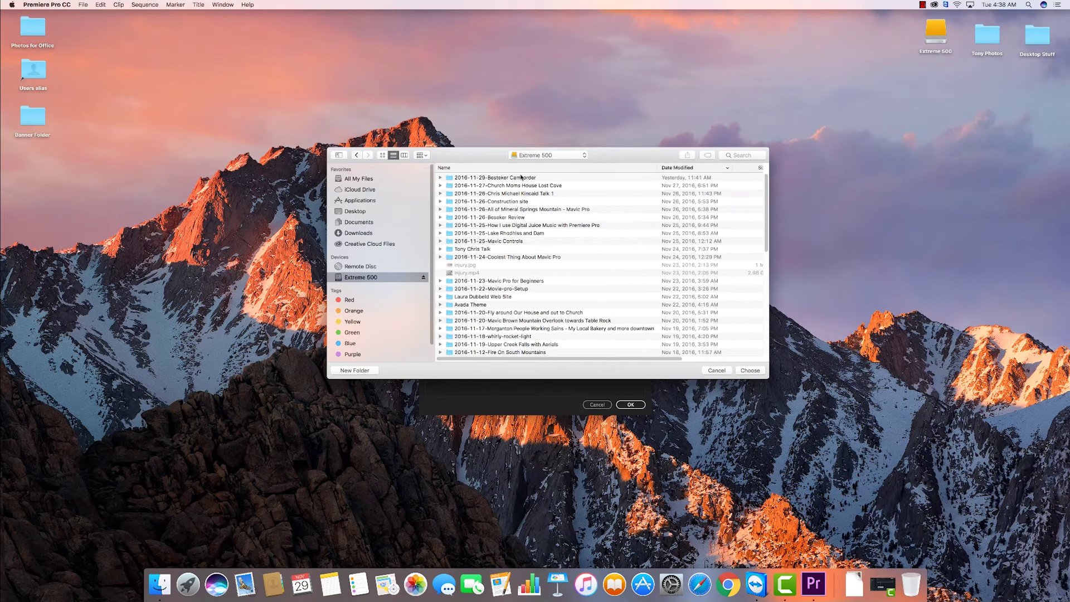
{"action": "left_click", "coordinate": [370, 372]}
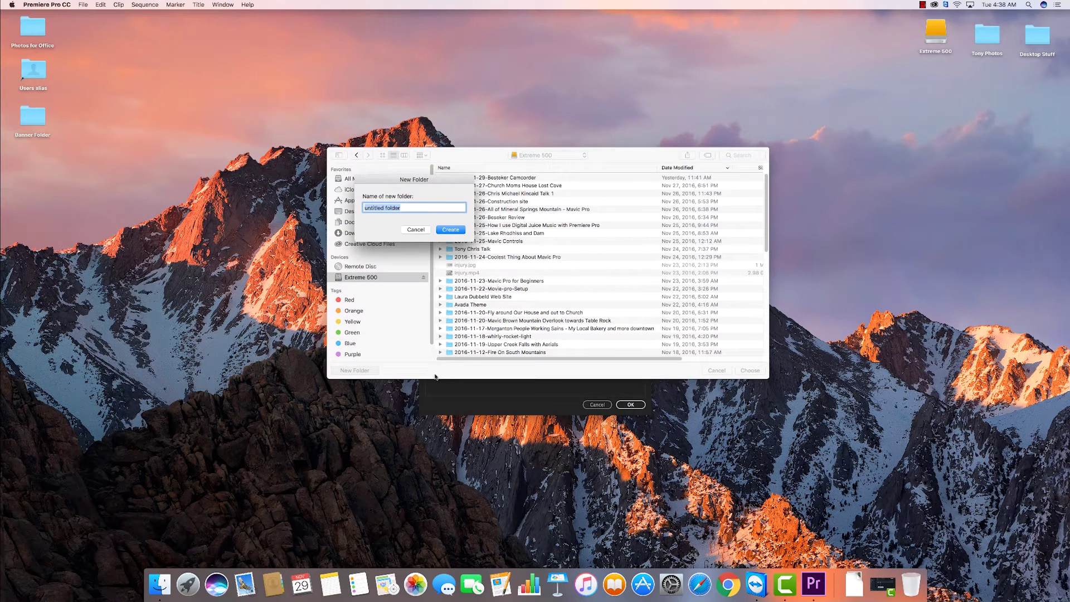
{"action": "type", "text": "Premiere-Learning"}
{"action": "left_click", "coordinate": [454, 230]}
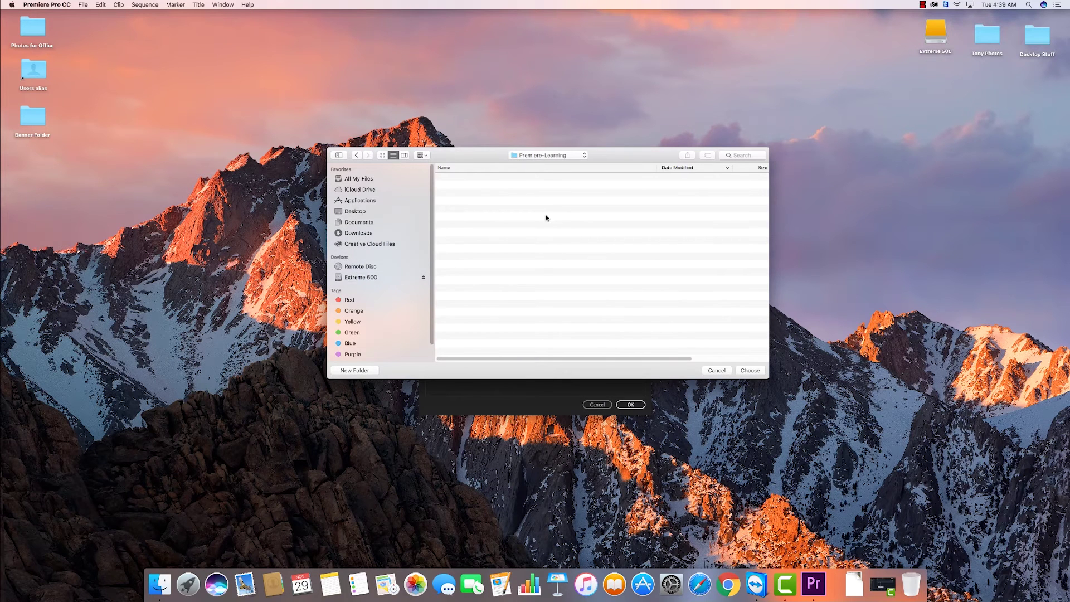
{"action": "left_click", "coordinate": [750, 370]}
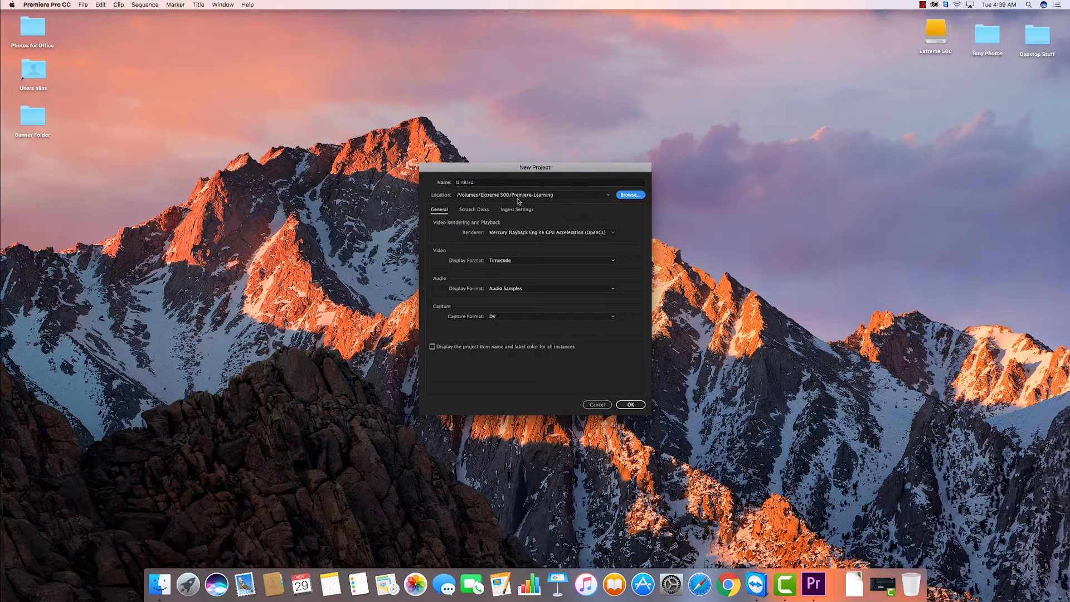
Step: Name the project Premiere Lessons and create it with the Mercury Playback Engine GPU Acceleration (OpenCL) renderer
{"action": "double_click", "coordinate": [472, 184]}
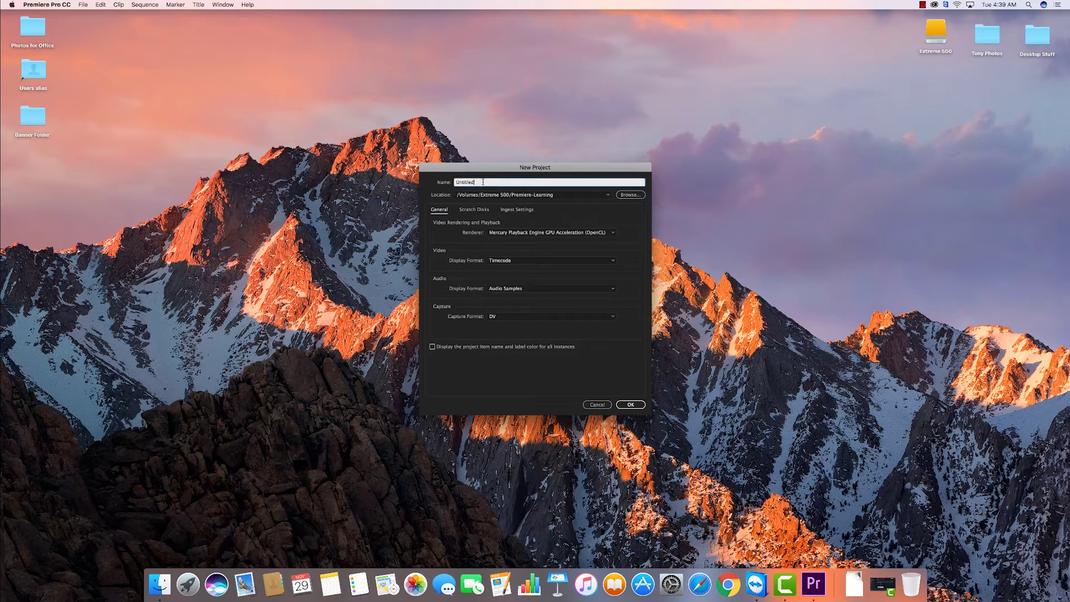
{"action": "type", "text": "Premiere Lessons"}
{"action": "left_click", "coordinate": [614, 233]}
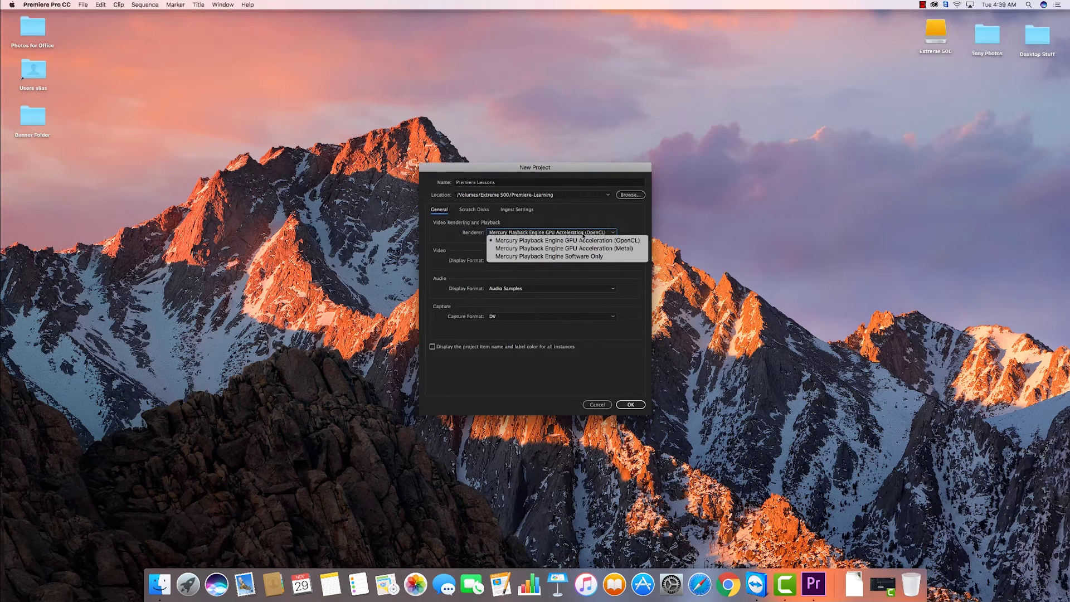
{"action": "left_click", "coordinate": [581, 222]}
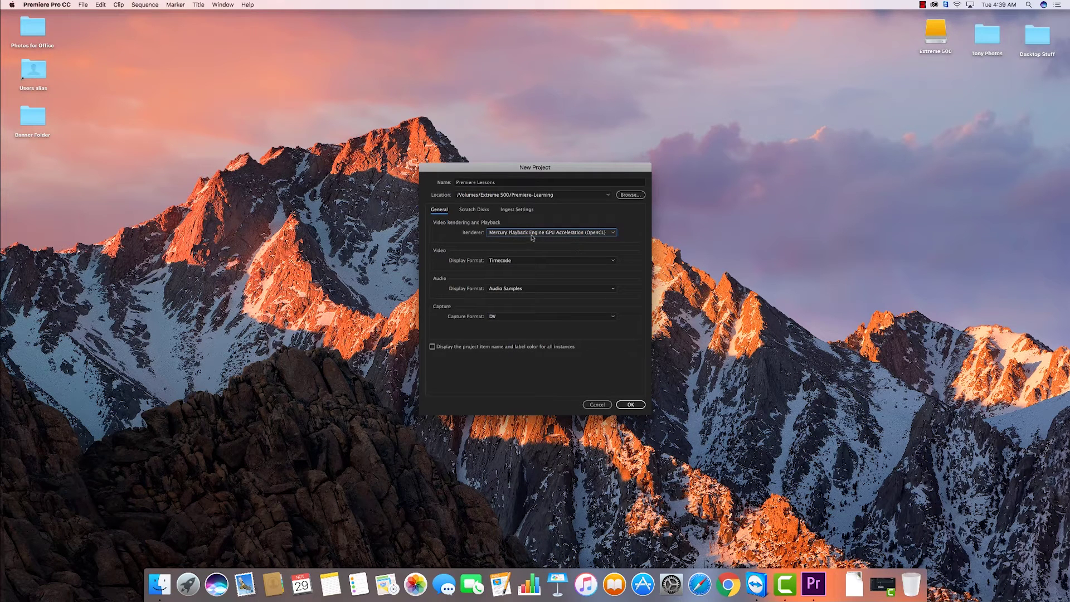
{"action": "left_click", "coordinate": [607, 235]}
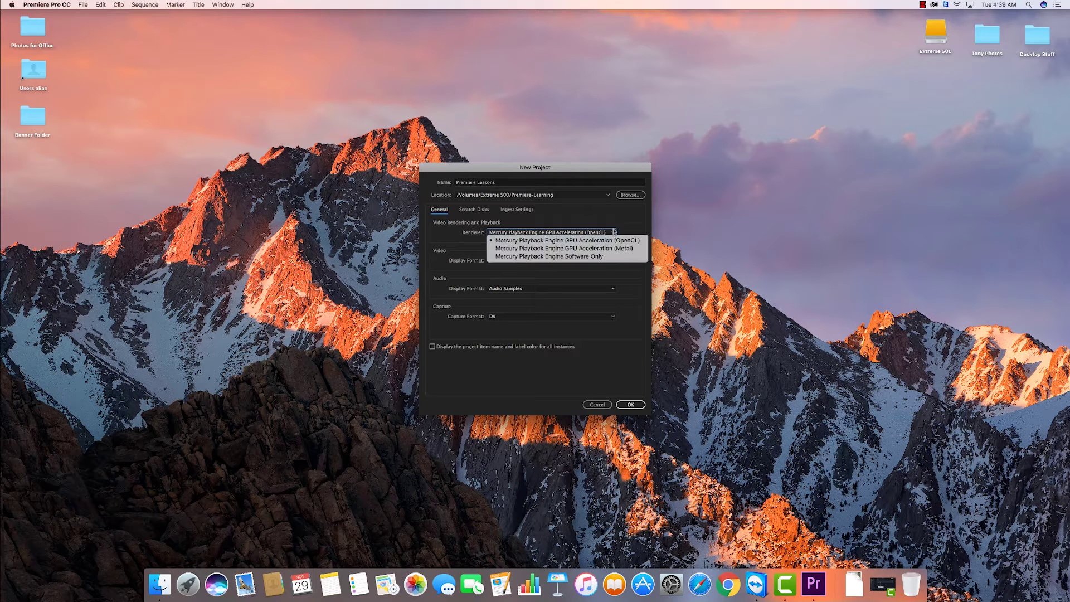
{"action": "left_click", "coordinate": [617, 229]}
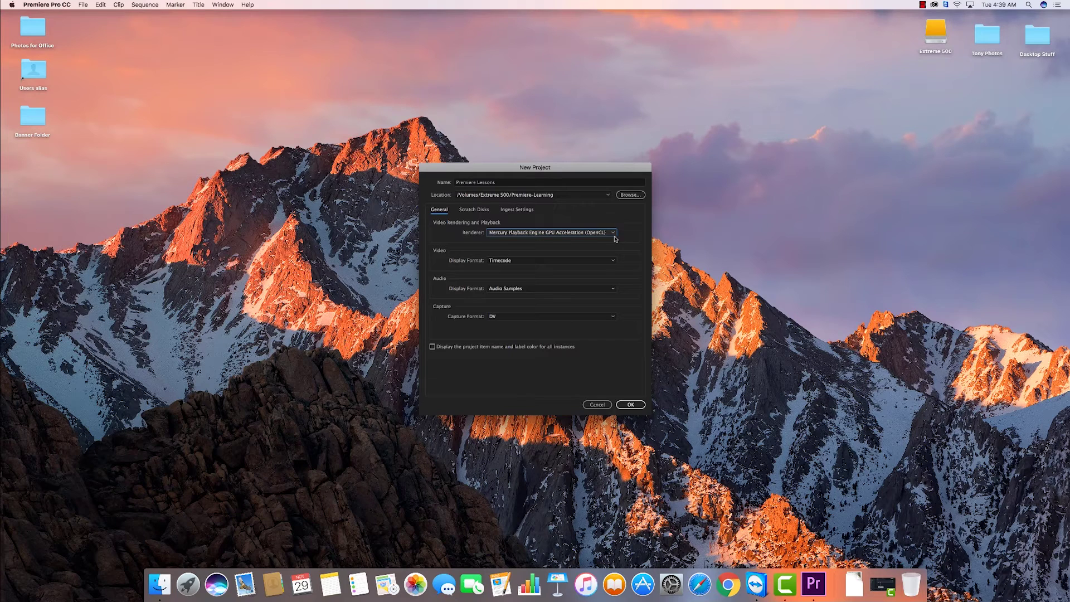
{"action": "left_click", "coordinate": [632, 406]}
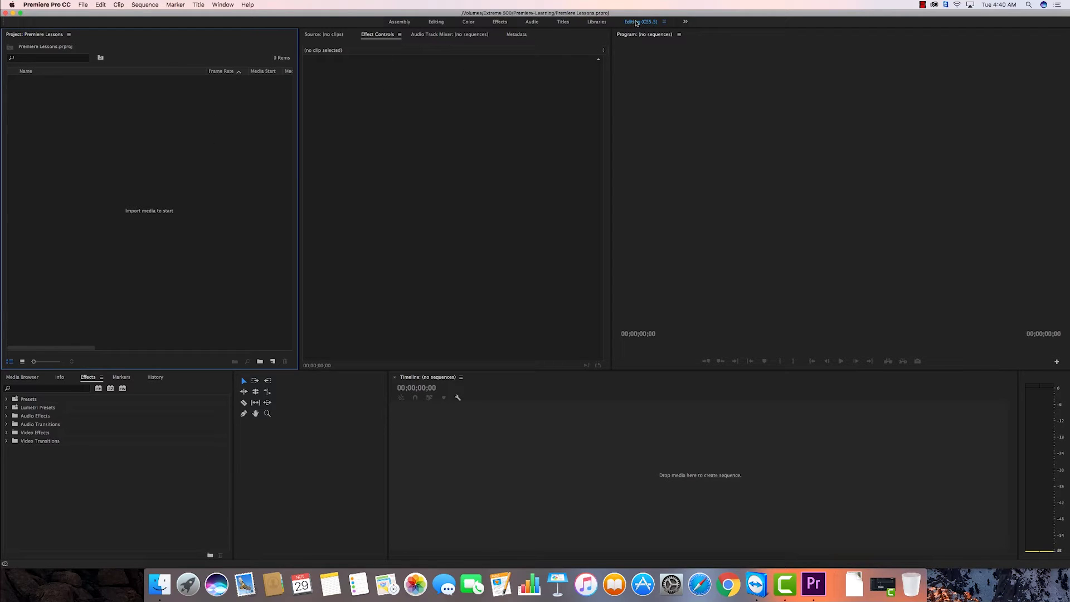
Step: Switch to the Editing workspace and return to the Editing (CS5.5) workspace
{"action": "left_click", "coordinate": [222, 4]}
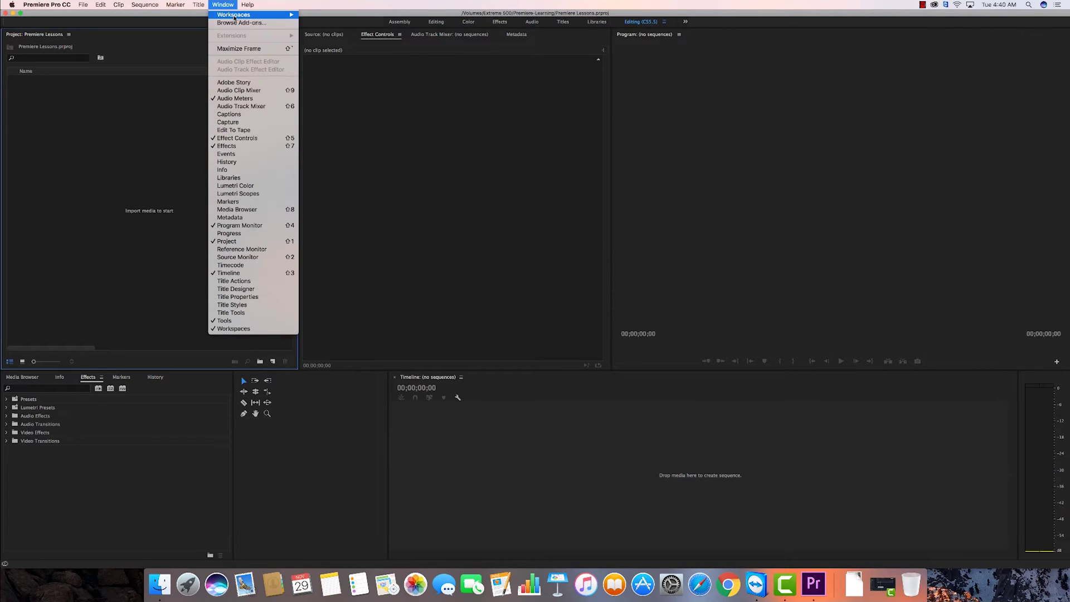
{"action": "mouse_move", "coordinate": [234, 17]}
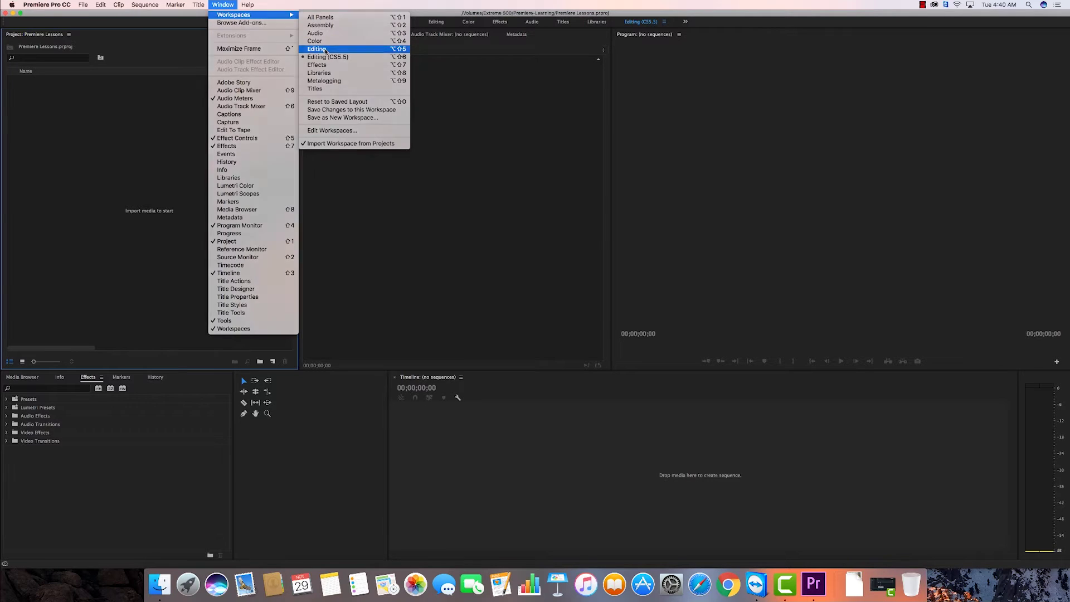
{"action": "left_click", "coordinate": [326, 50]}
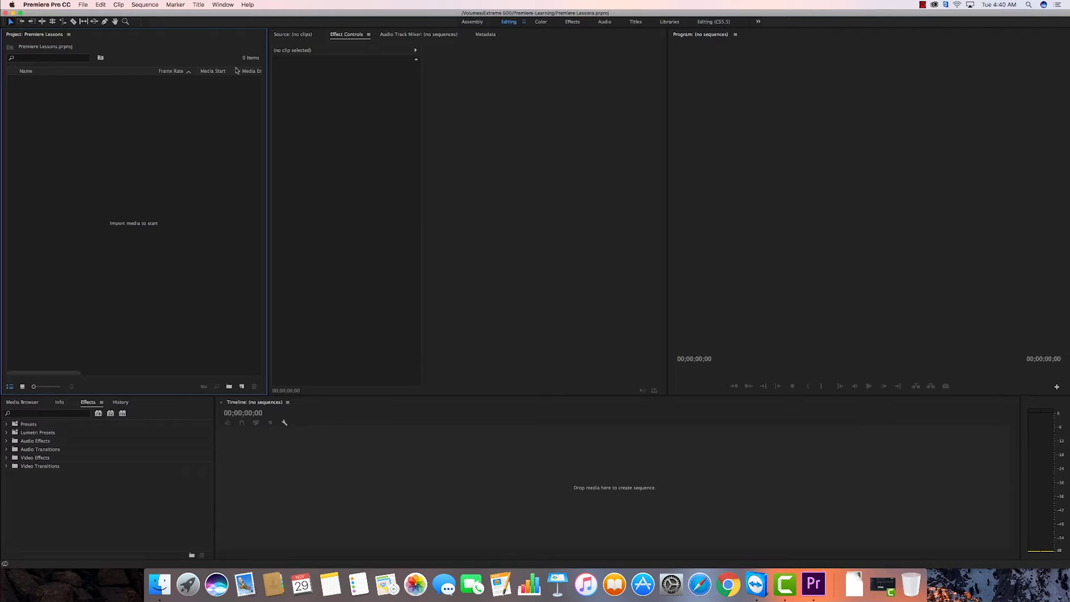
{"action": "left_click", "coordinate": [707, 24]}
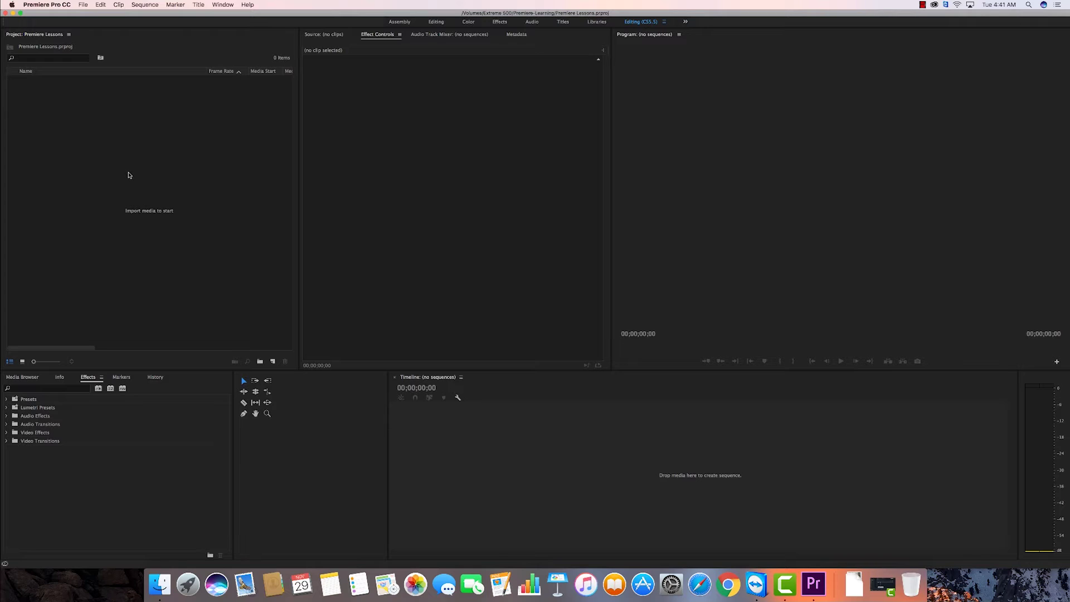
Step: Start a media import, enlarge the file browser and browse the Extreme 500 drive for the Lake Rhodhiss footage
{"action": "left_click", "coordinate": [84, 5]}
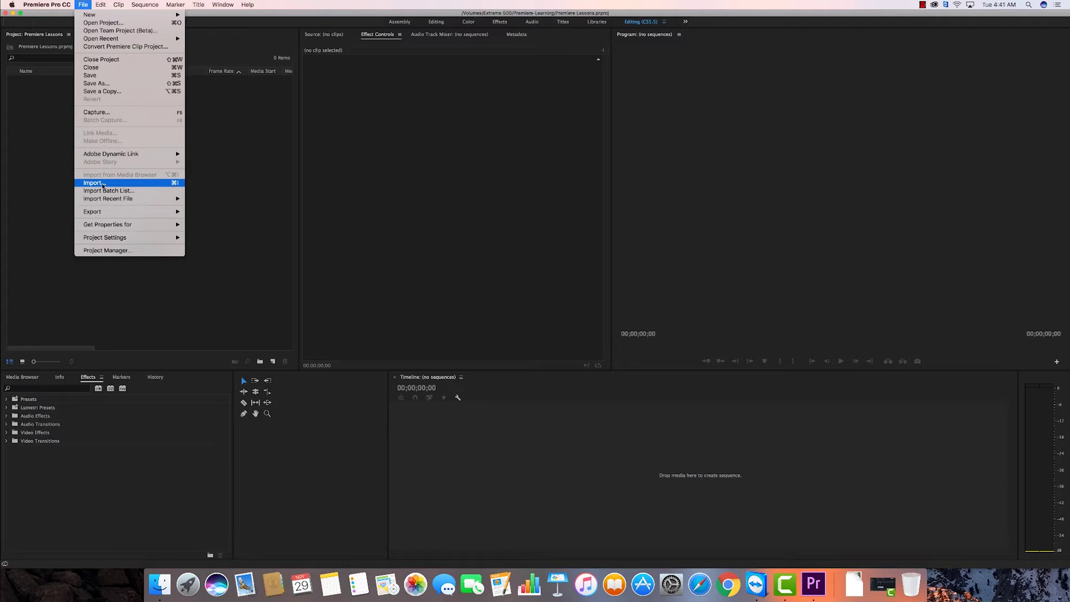
{"action": "left_click", "coordinate": [63, 182]}
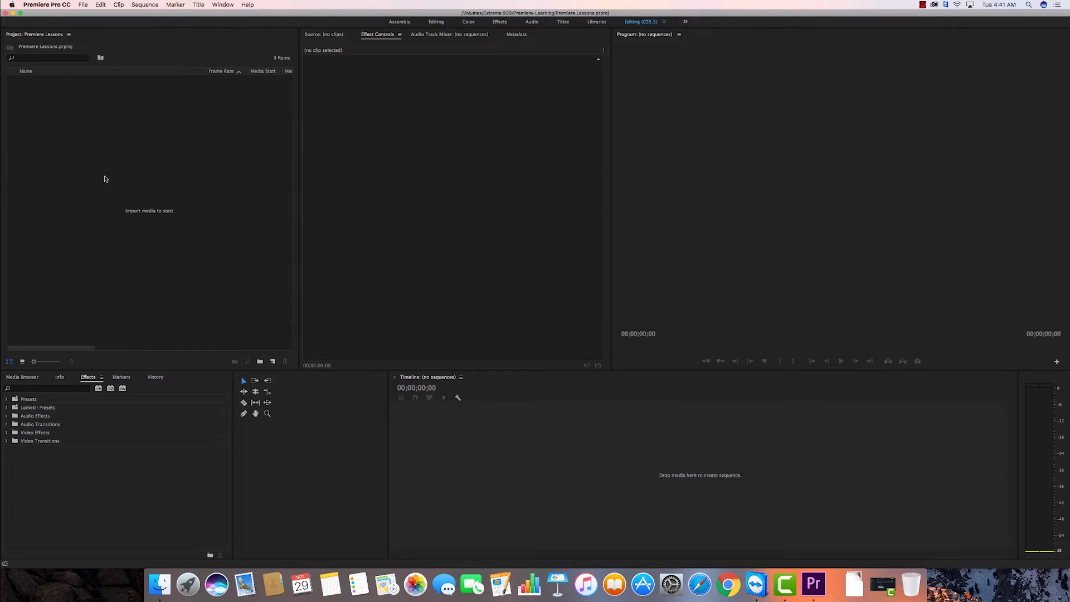
{"action": "double_click", "coordinate": [105, 178]}
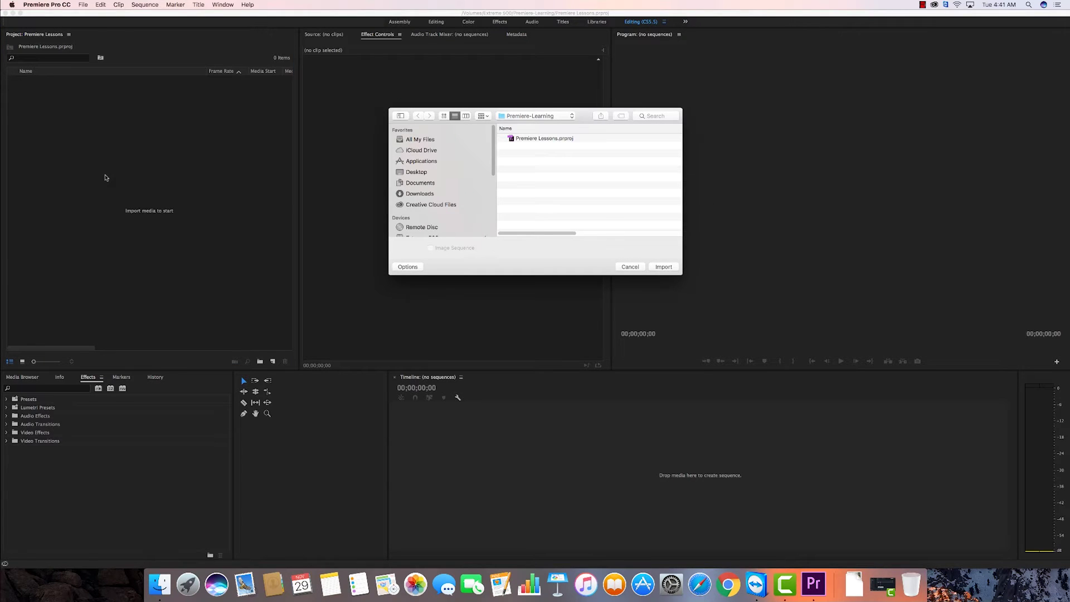
{"action": "left_click", "coordinate": [570, 116]}
{"action": "left_click", "coordinate": [539, 126]}
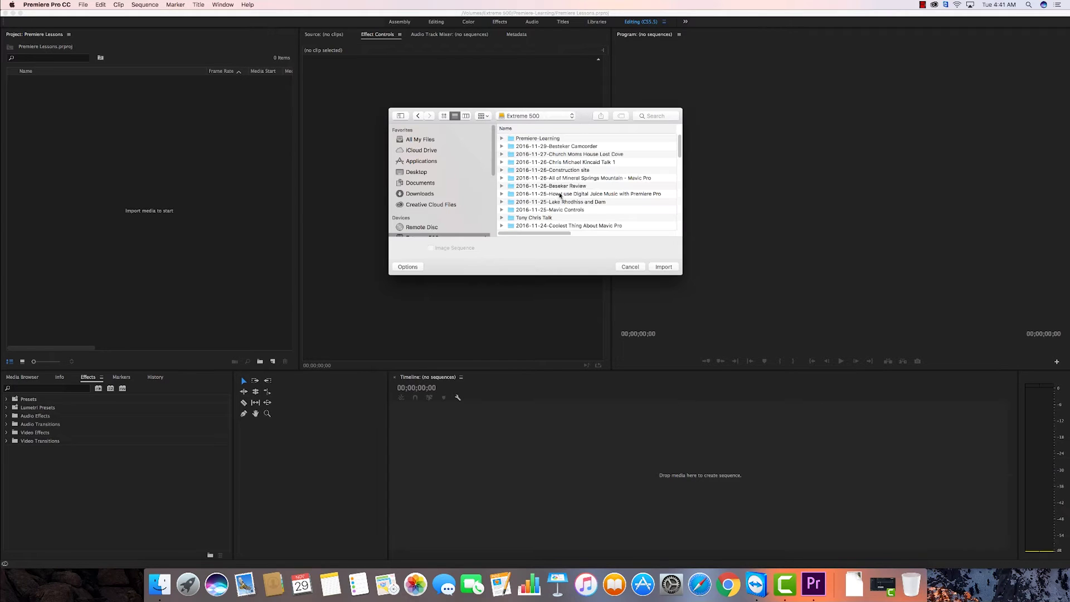
{"action": "left_click_drag", "start_coordinate": [681, 275], "coordinate": [843, 412]}
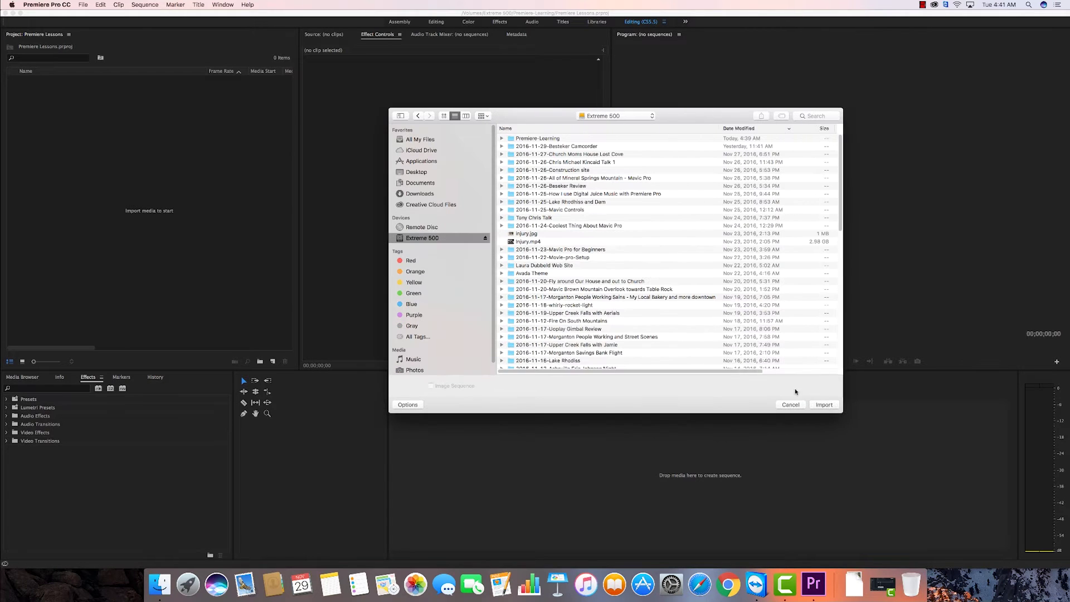
{"action": "double_click", "coordinate": [512, 202]}
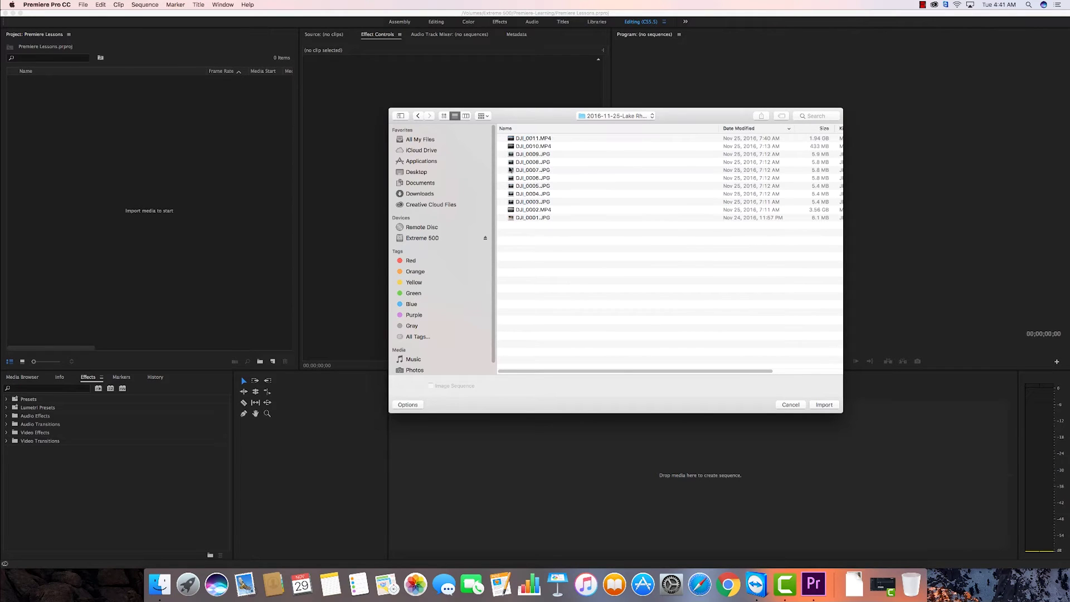
{"action": "left_click", "coordinate": [653, 115]}
{"action": "left_click", "coordinate": [628, 126]}
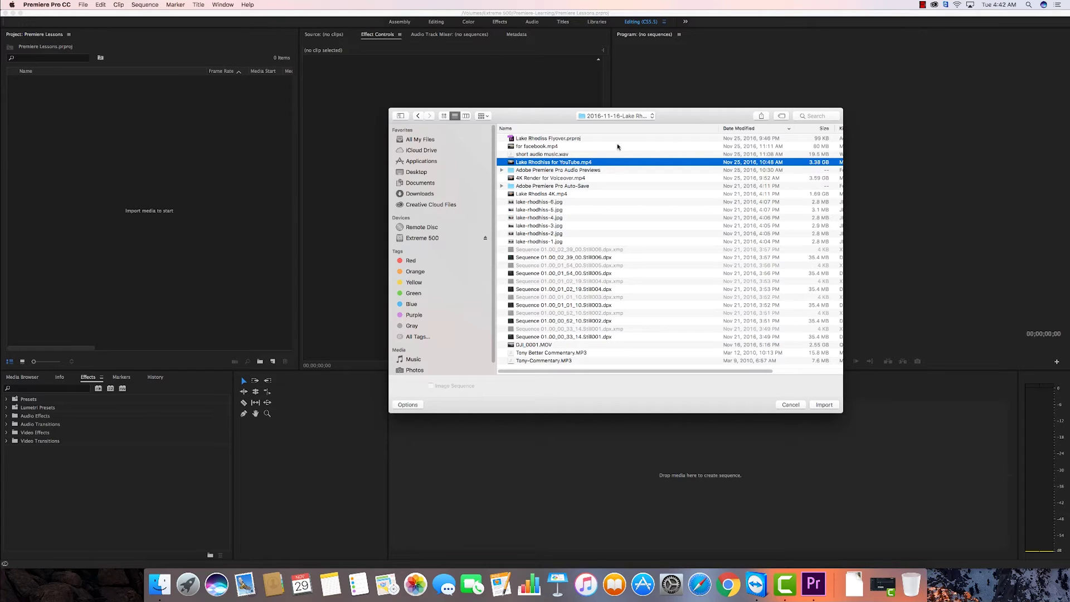
Step: Import for facebook.mp4 and Lake Rhodhiss for YouTube.mp4 from the 2016-11-16 Lake Rhodhiss folder, leaving out the audio file between them
{"action": "left_click", "coordinate": [531, 147], "text": "shift"}
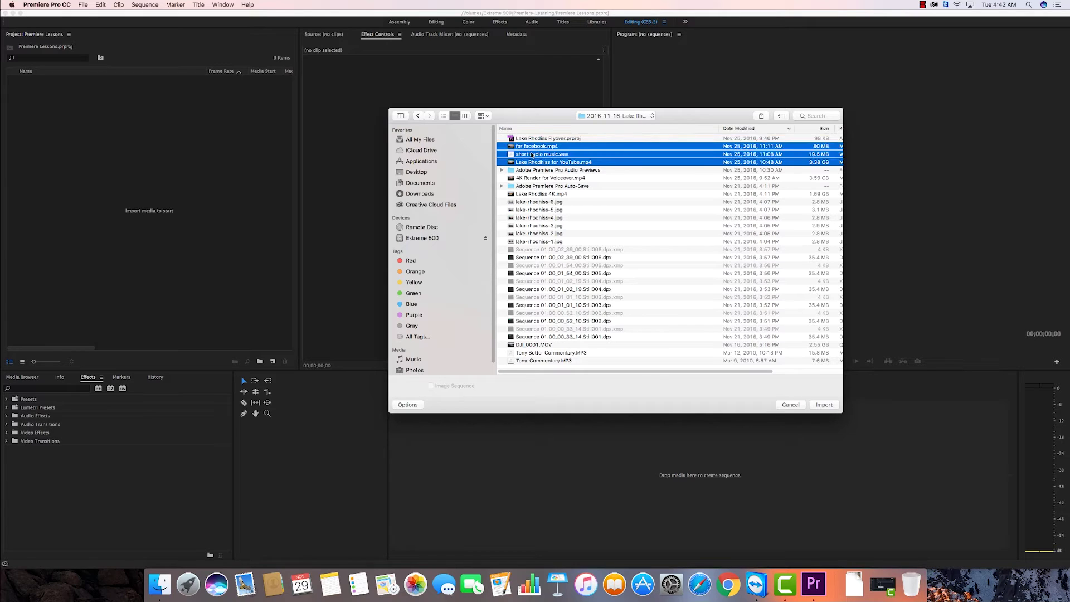
{"action": "left_click", "coordinate": [514, 162]}
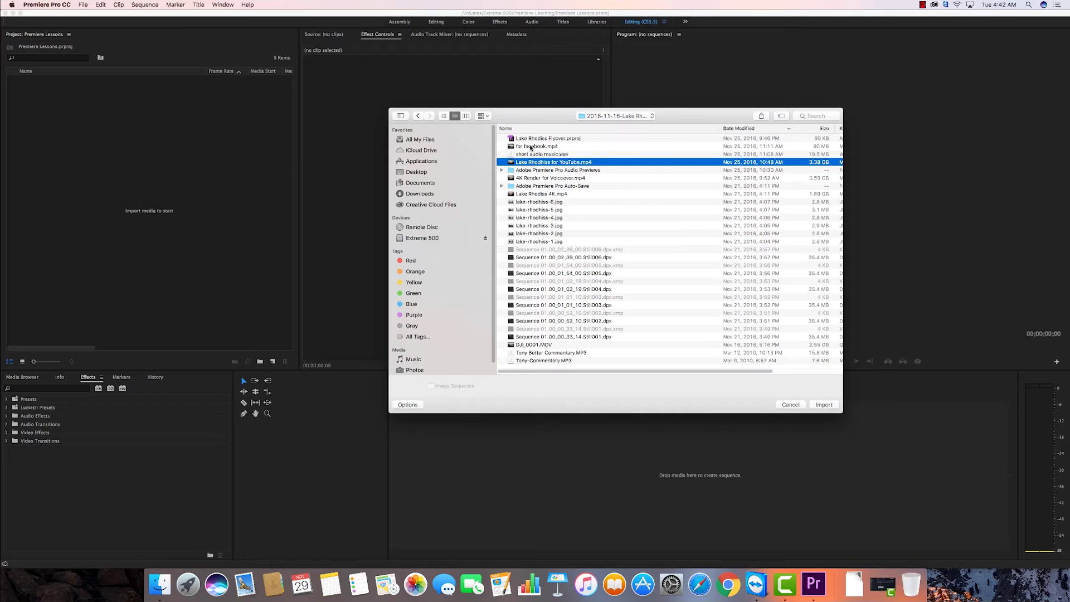
{"action": "left_click", "coordinate": [531, 147], "text": "super"}
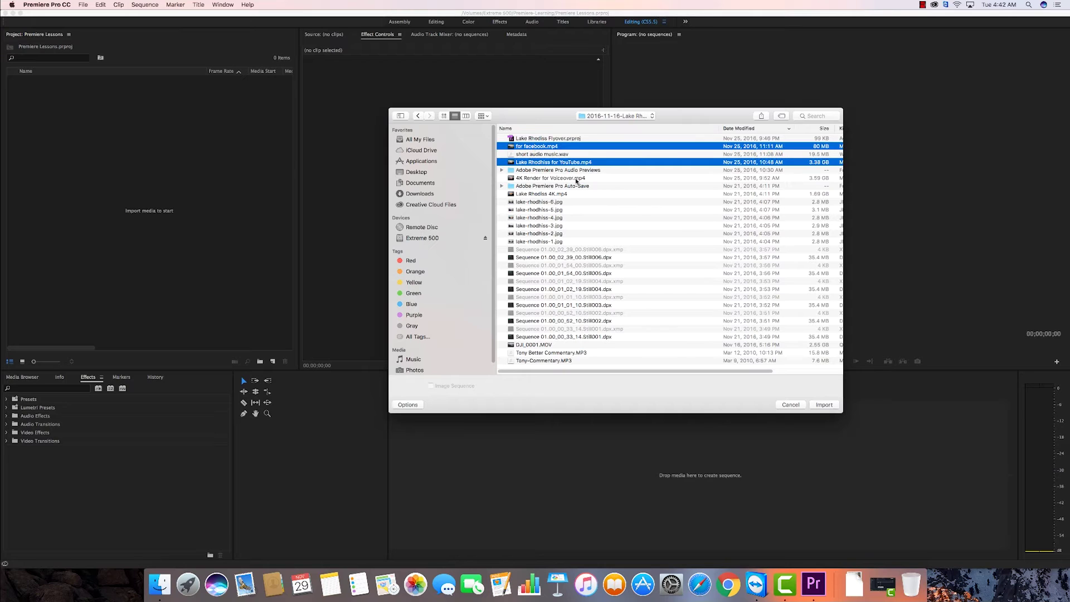
{"action": "left_click", "coordinate": [824, 405]}
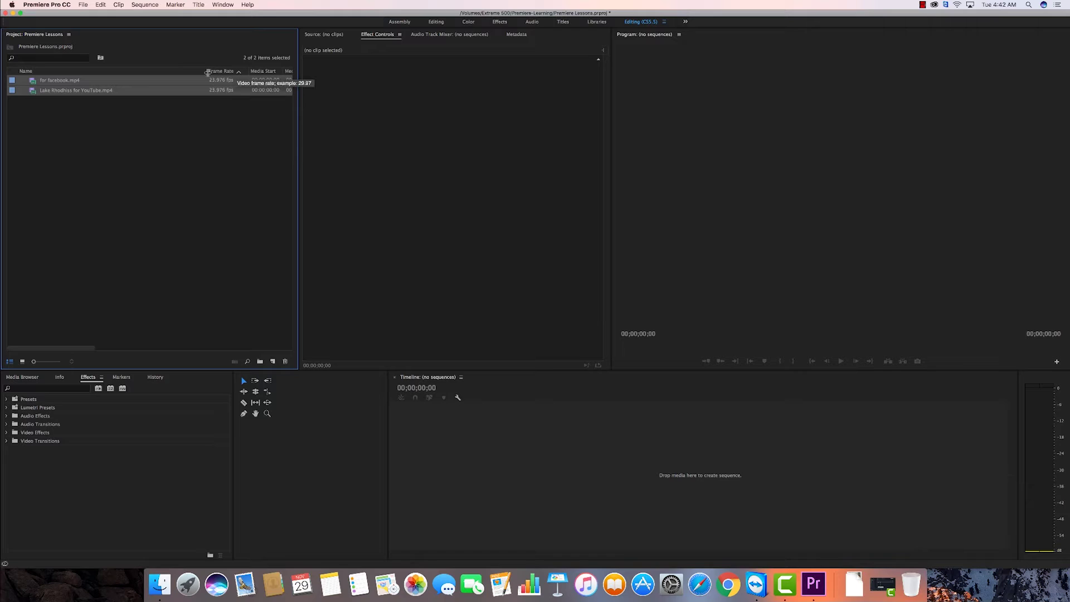
Step: Narrow the project list's Name column and reorder the columns, putting Media Duration after Media Start and Video Info after Frame Rate
{"action": "left_click_drag", "start_coordinate": [207, 71], "coordinate": [122, 71]}
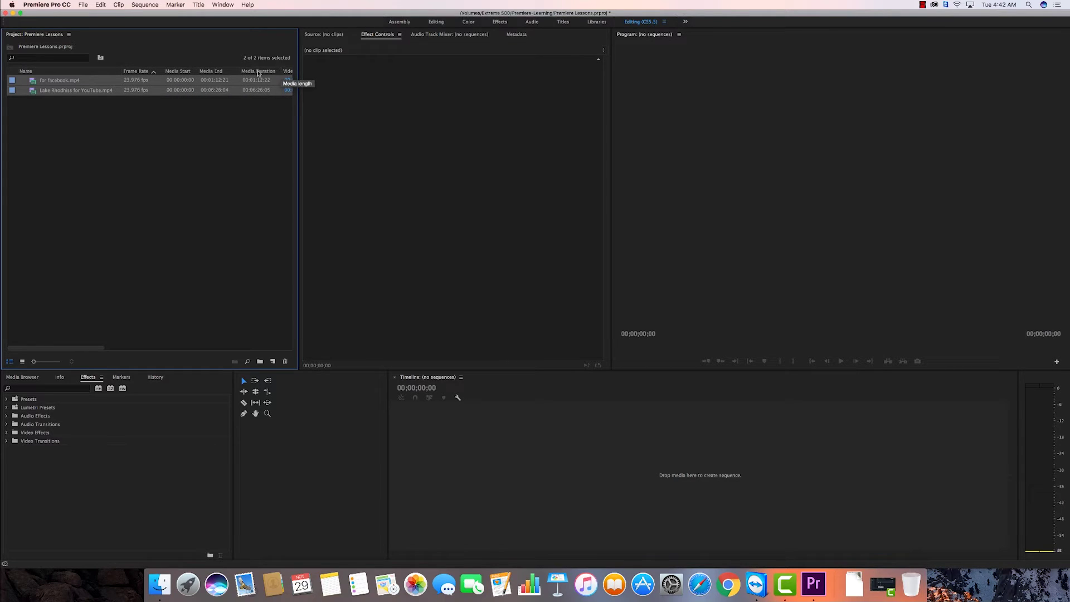
{"action": "left_click_drag", "start_coordinate": [259, 73], "coordinate": [217, 73]}
{"action": "left_click_drag", "start_coordinate": [299, 126], "coordinate": [528, 134]}
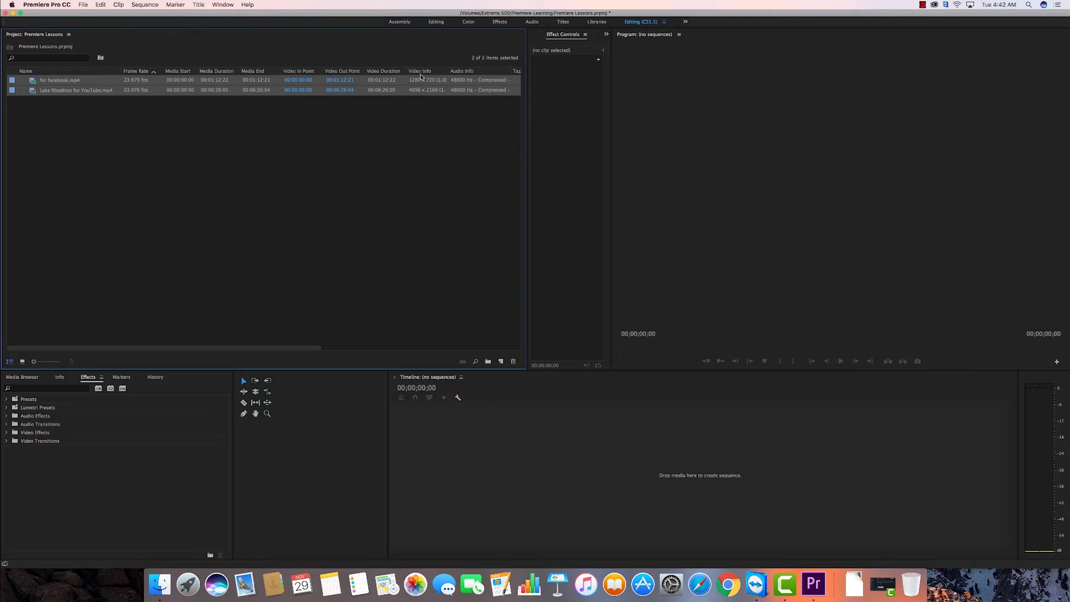
{"action": "left_click_drag", "start_coordinate": [425, 71], "coordinate": [167, 75]}
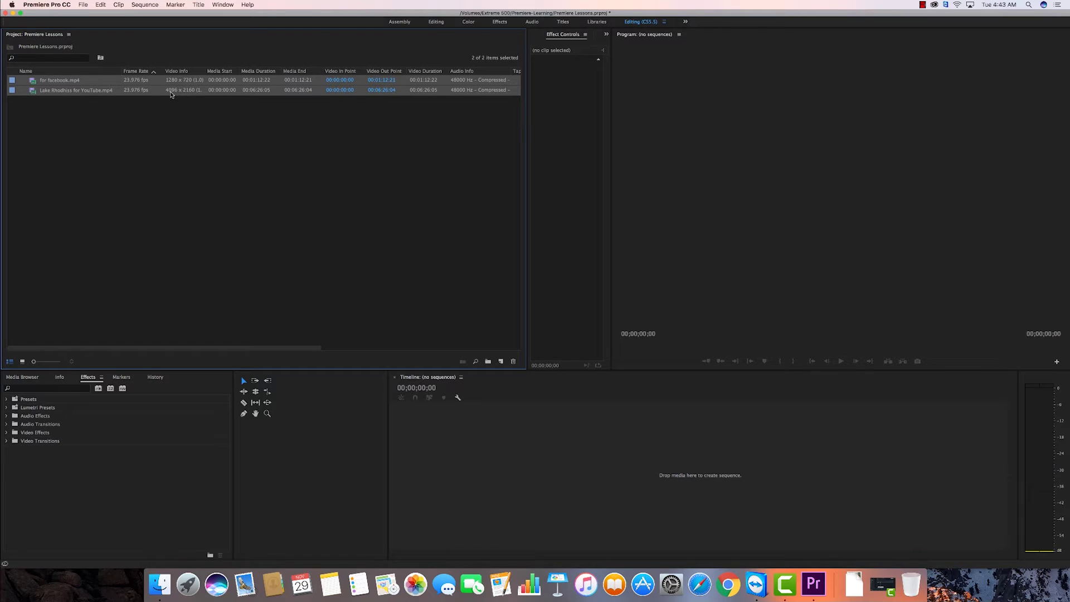
Step: Shrink the Project panel so it ends just after the Media Duration column and deselect both clips
{"action": "left_click_drag", "start_coordinate": [527, 153], "coordinate": [291, 137]}
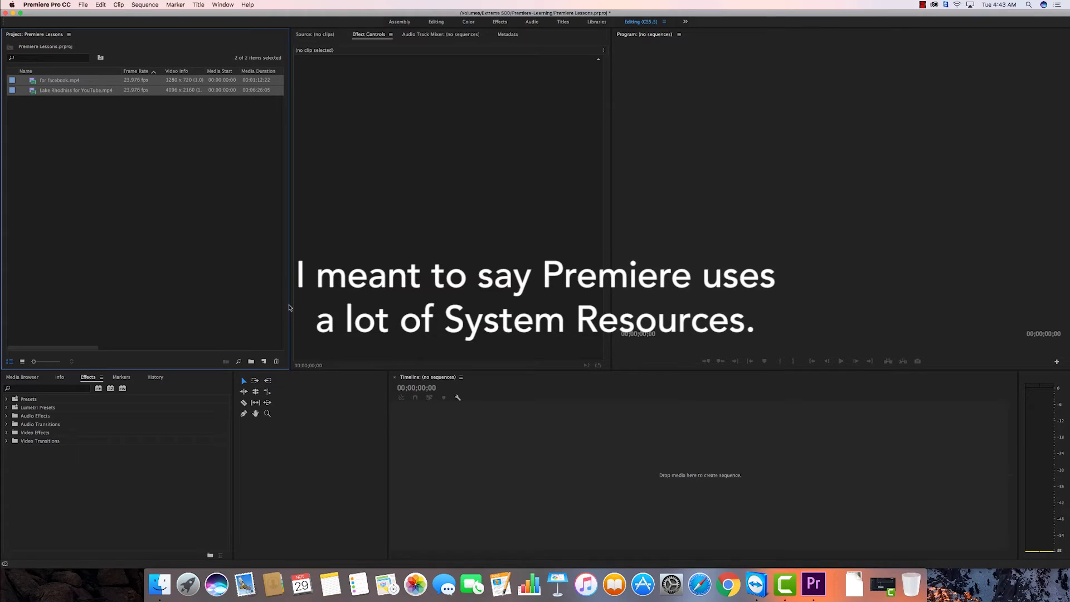
{"action": "left_click_drag", "start_coordinate": [290, 306], "coordinate": [280, 305]}
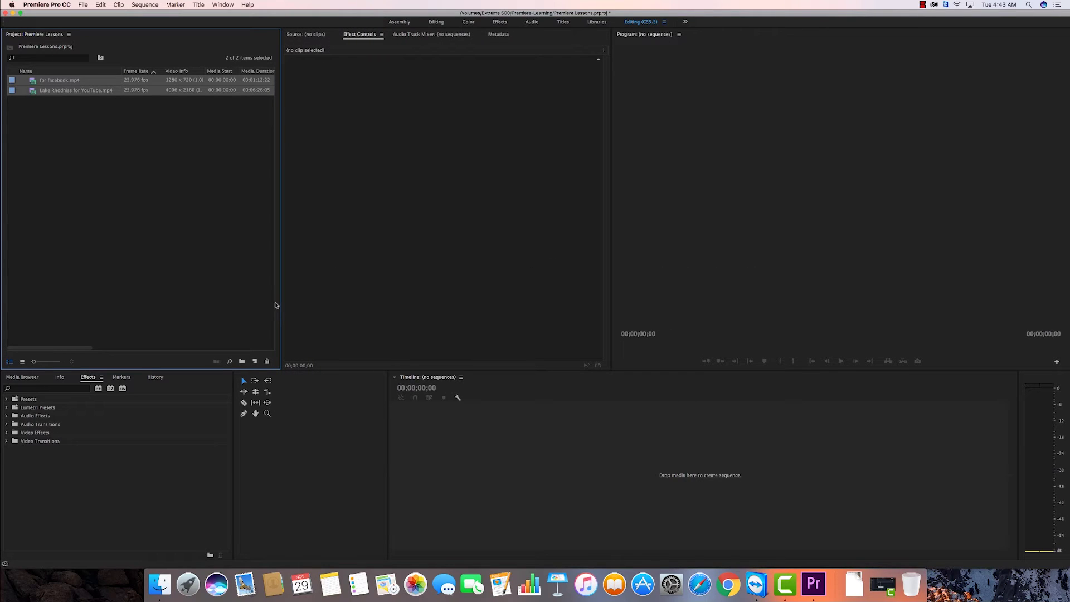
{"action": "left_click", "coordinate": [104, 198]}
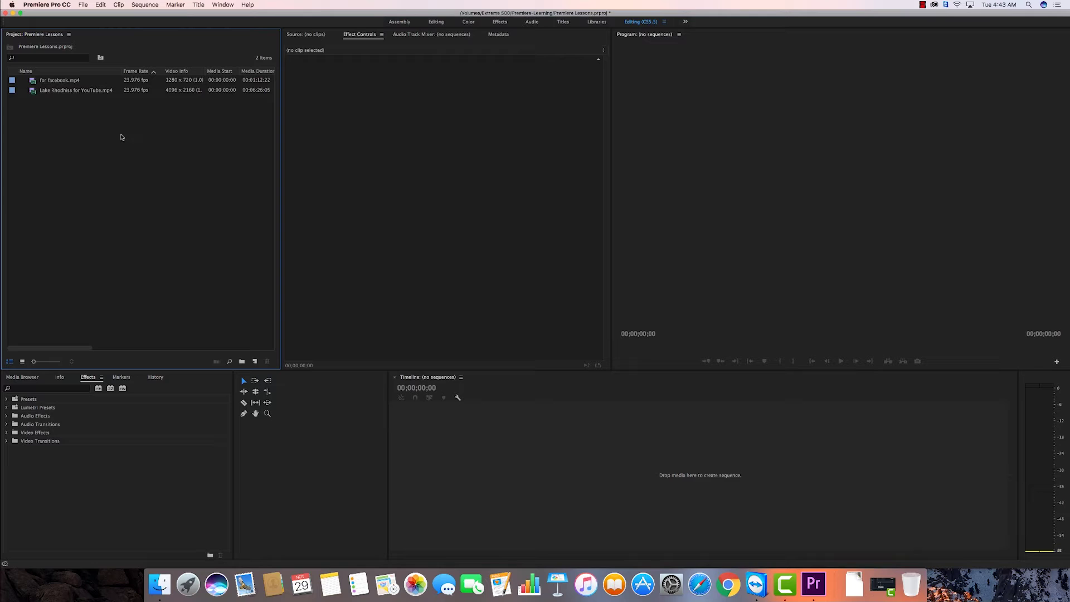
Step: Create a new sequence from the AVCHD 1080p24 preset, keeping the default name Sequence 01
{"action": "left_click", "coordinate": [83, 5]}
{"action": "mouse_move", "coordinate": [89, 15]}
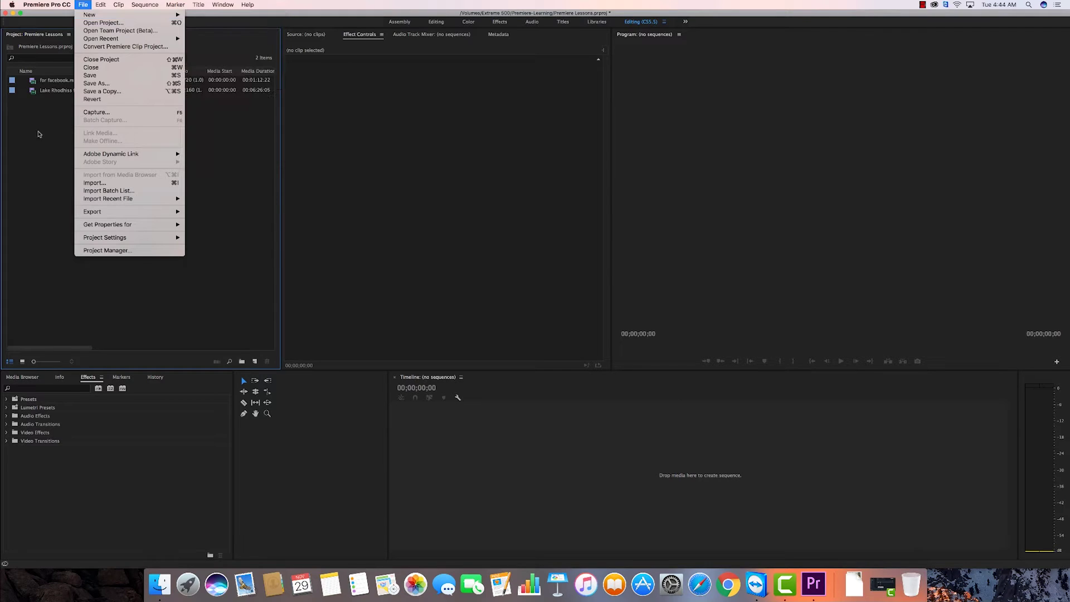
{"action": "left_click", "coordinate": [37, 128]}
{"action": "right_click", "coordinate": [43, 128]}
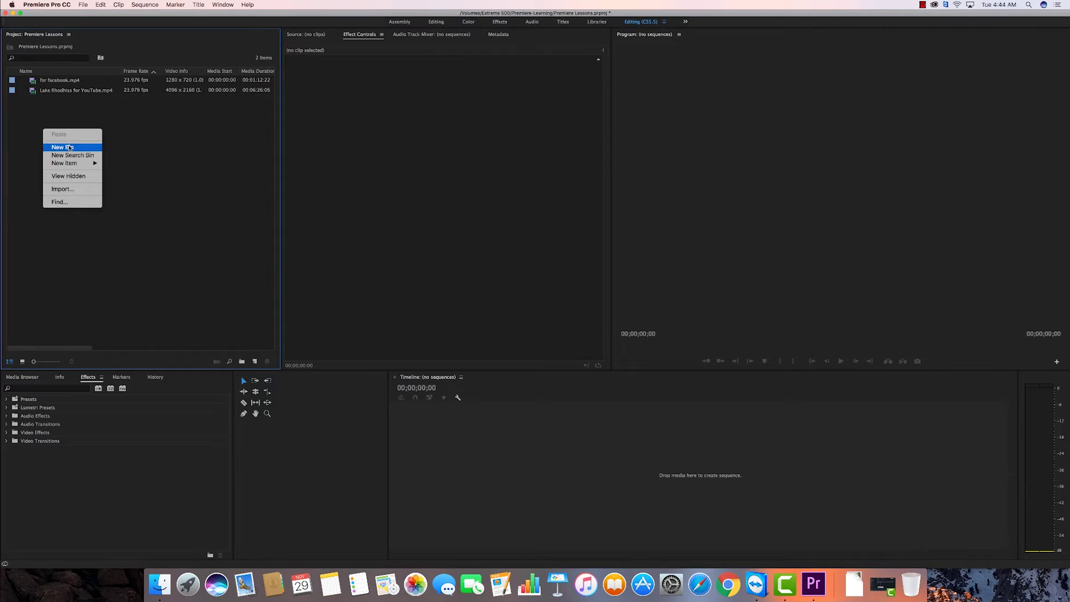
{"action": "mouse_move", "coordinate": [72, 164]}
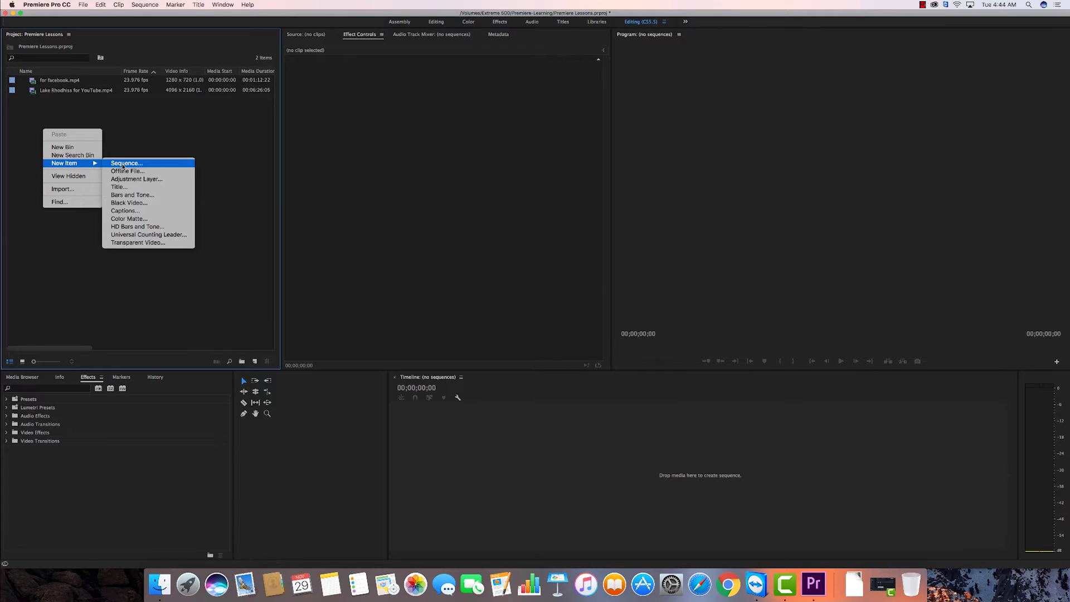
{"action": "left_click", "coordinate": [123, 164]}
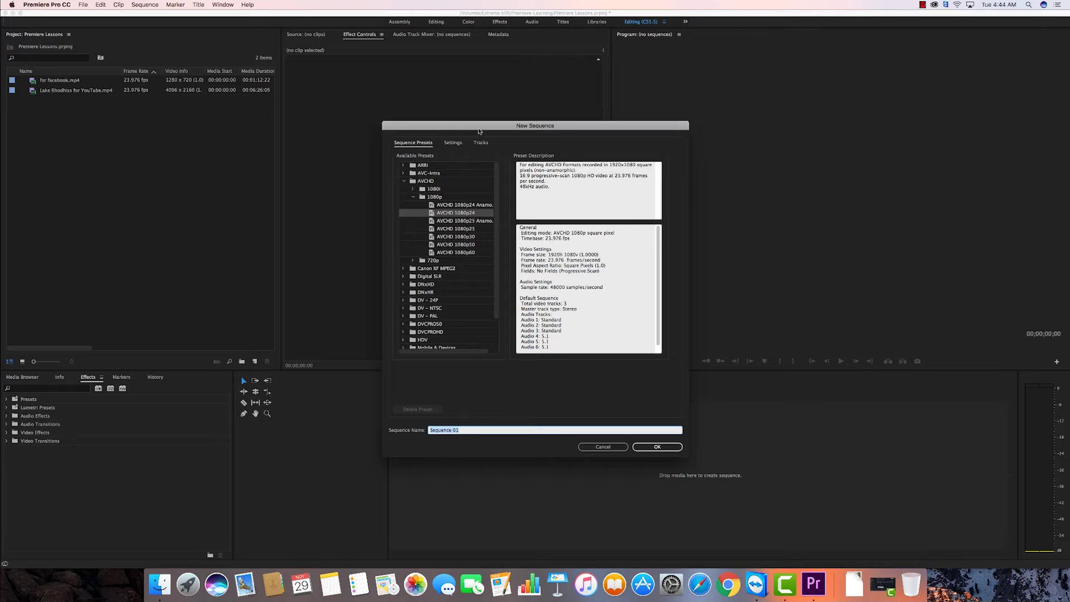
{"action": "left_click_drag", "start_coordinate": [479, 129], "coordinate": [421, 97]}
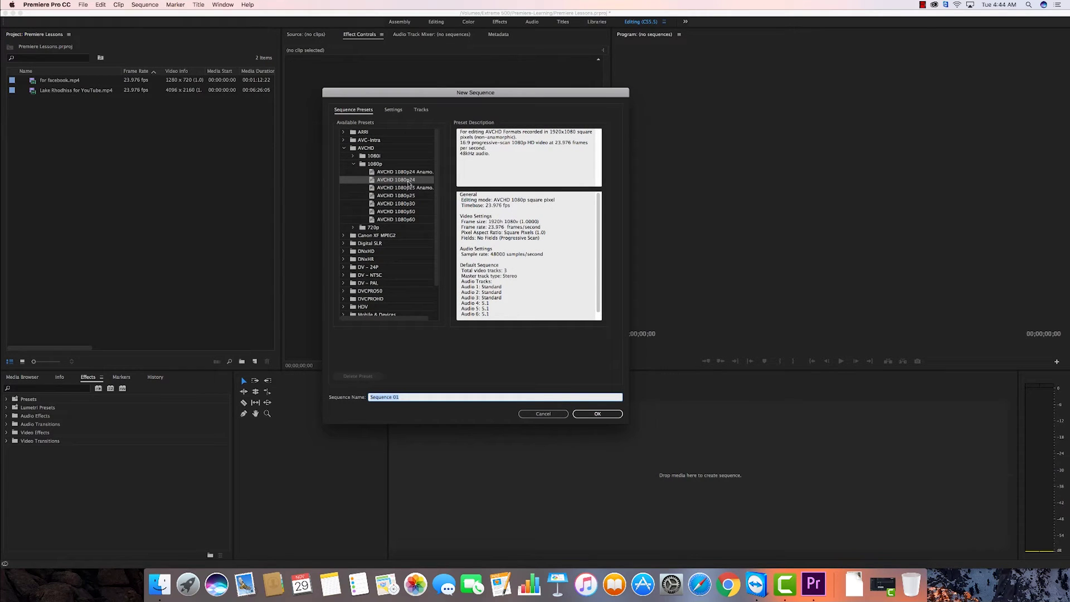
{"action": "left_click", "coordinate": [372, 182]}
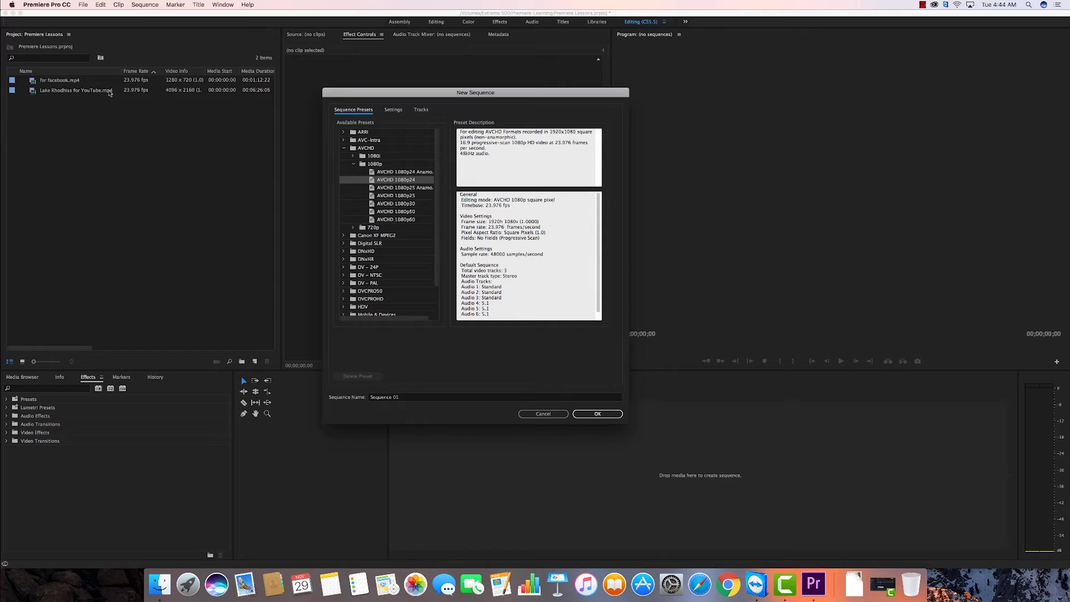
{"action": "left_click", "coordinate": [594, 414]}
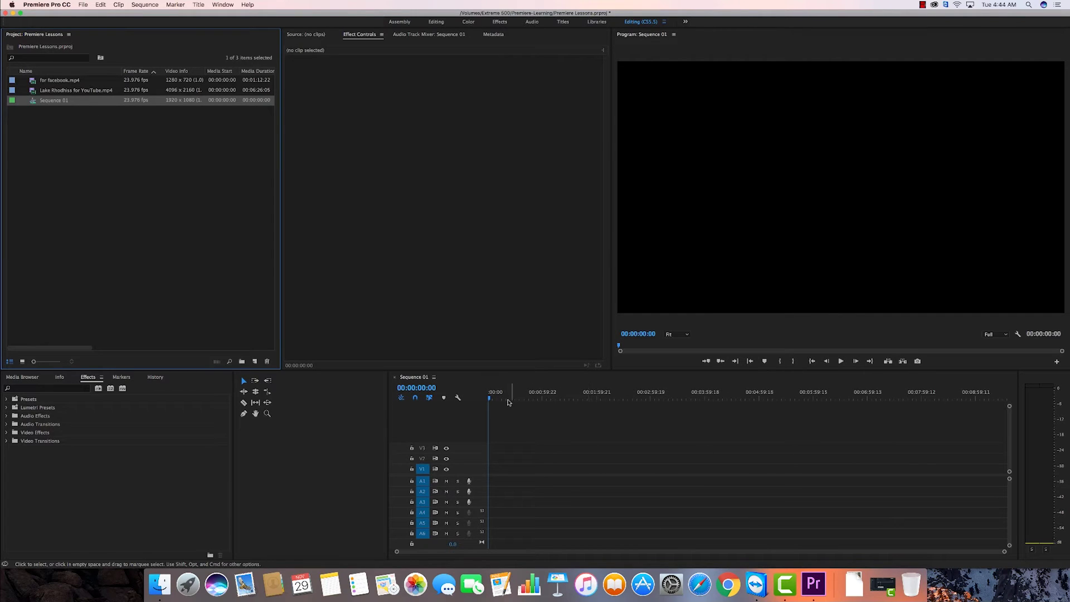
Step: Scrub the playhead forward through the empty sequence's timeline and return it to the start
{"action": "left_click_drag", "start_coordinate": [489, 399], "coordinate": [498, 400]}
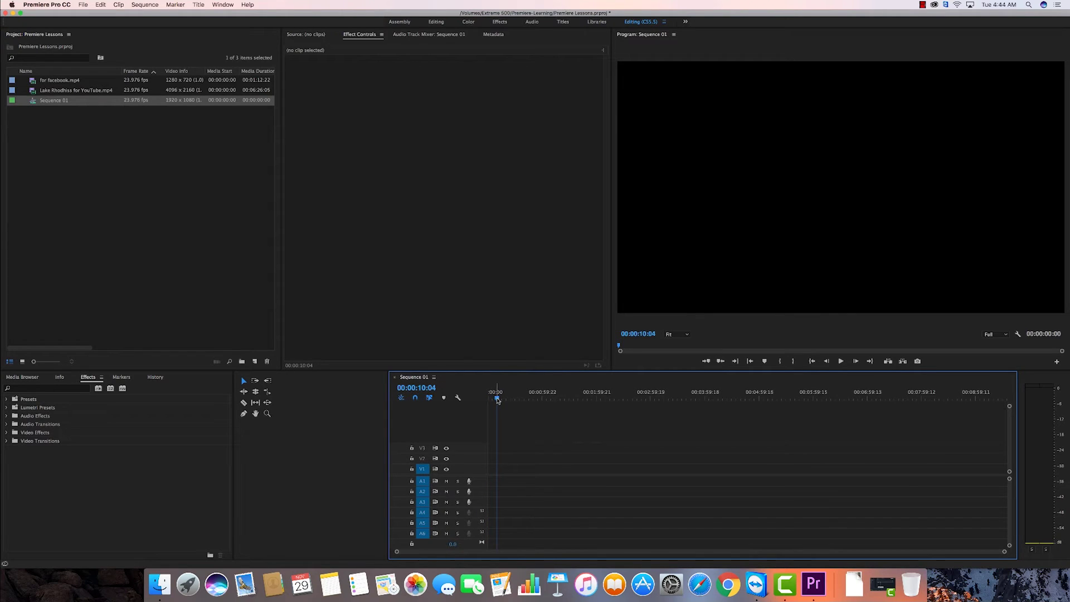
{"action": "left_click_drag", "start_coordinate": [500, 399], "coordinate": [537, 399]}
{"action": "left_click_drag", "start_coordinate": [537, 400], "coordinate": [485, 400]}
Step: Open Lake Rhodhiss for YouTube.mp4 in the Source monitor, widen that monitor slightly and leave it as the active panel
{"action": "double_click", "coordinate": [34, 91]}
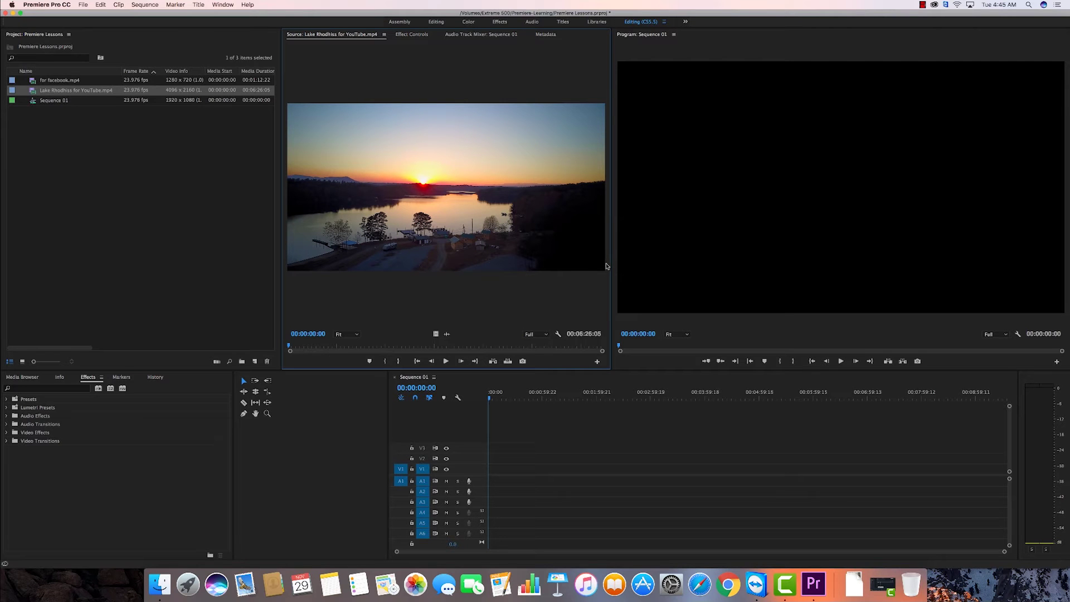
{"action": "mouse_move", "coordinate": [612, 265]}
{"action": "left_mouse_down"}
{"action": "mouse_move", "coordinate": [724, 263]}
{"action": "mouse_move", "coordinate": [535, 266]}
{"action": "mouse_move", "coordinate": [697, 268]}
{"action": "mouse_move", "coordinate": [629, 267]}
{"action": "left_mouse_up"}
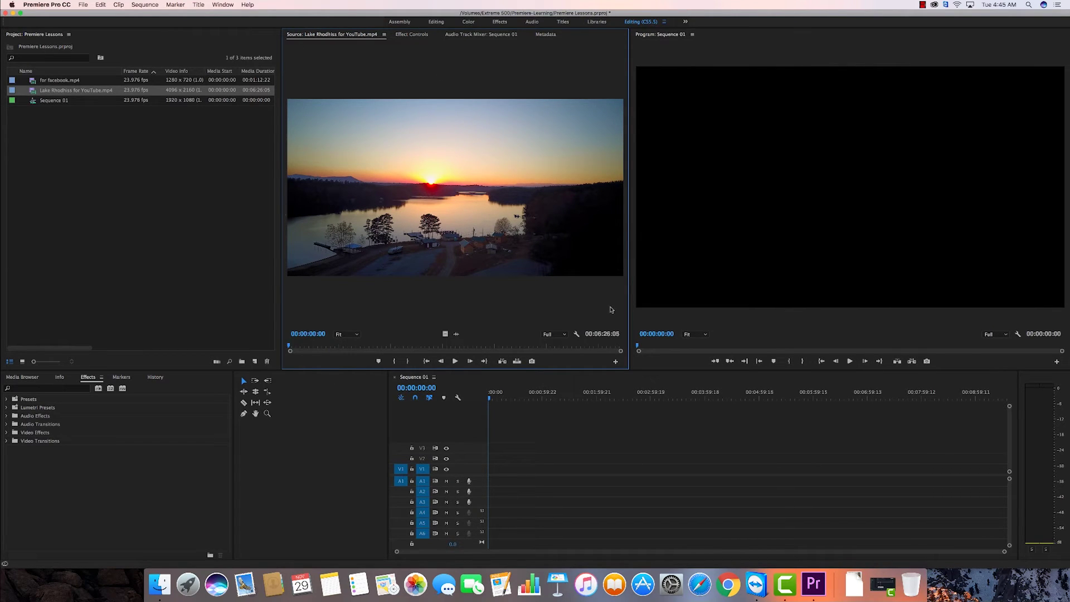
{"action": "left_click", "coordinate": [735, 50]}
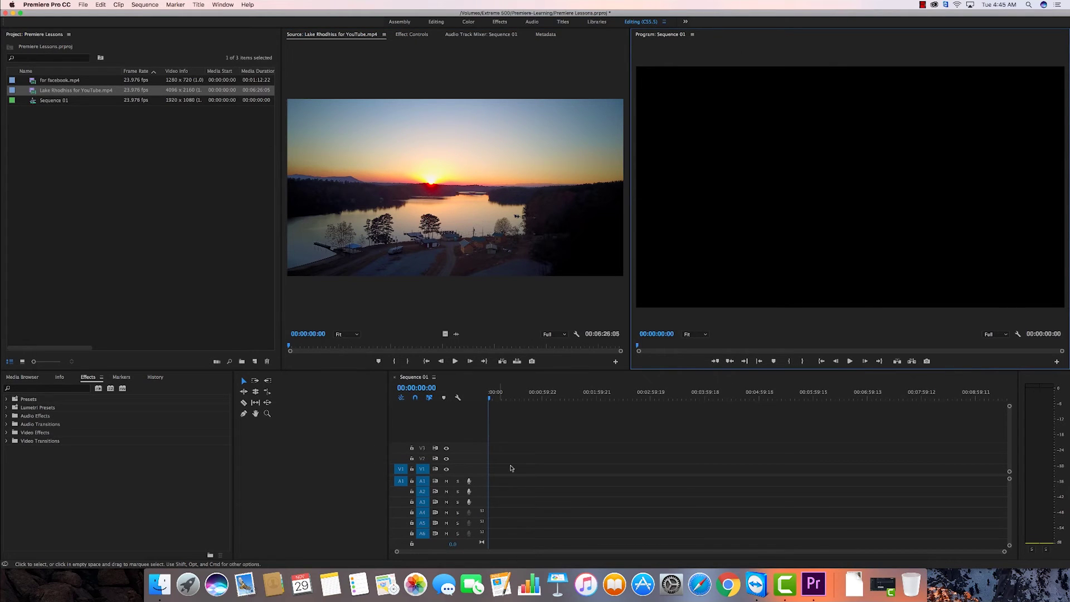
{"action": "left_click", "coordinate": [523, 434]}
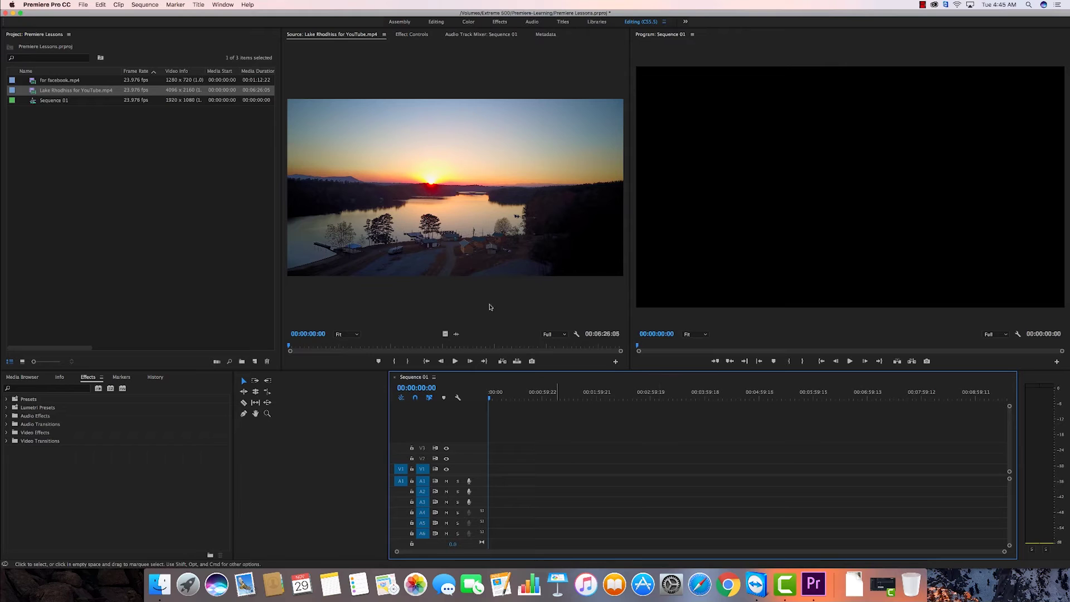
{"action": "left_click", "coordinate": [421, 294]}
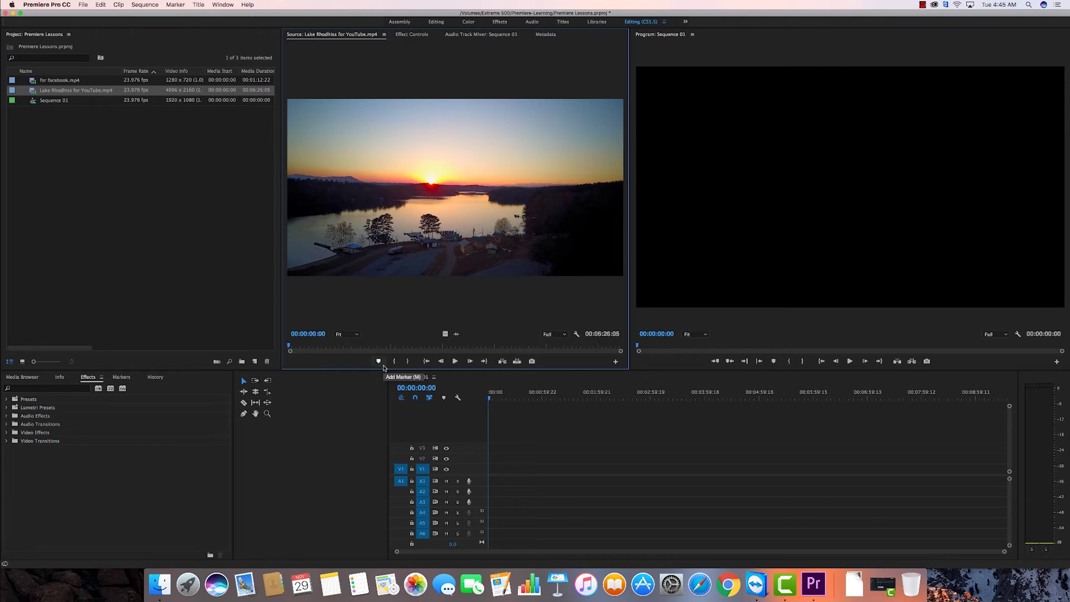
Step: Maximize the Source monitor to scrub the clip to 00:01:24:21, restore the layout and widen the monitor further
{"action": "key", "text": "grave"}
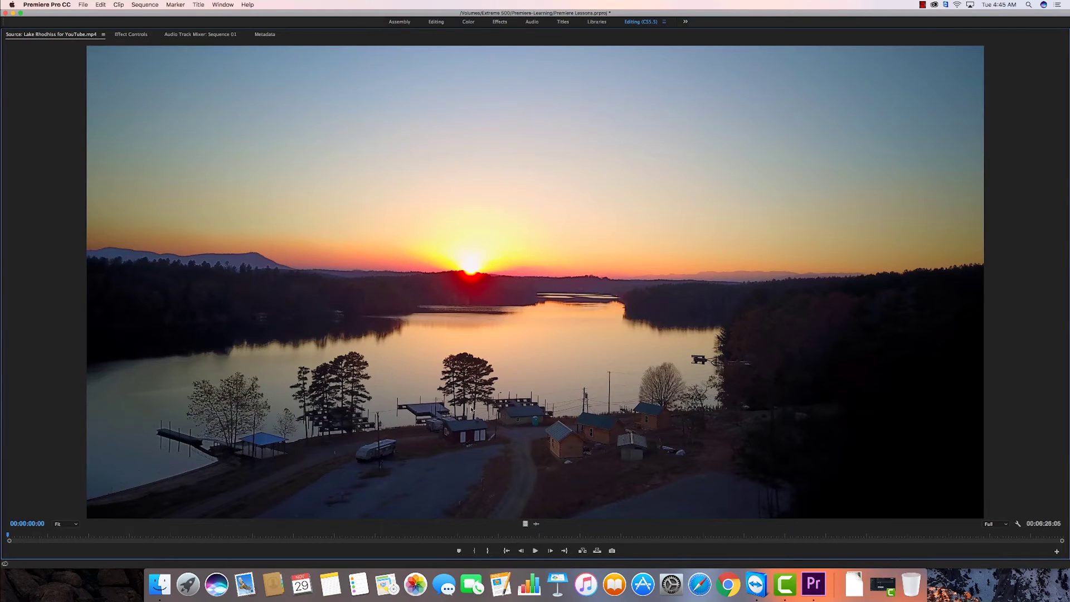
{"action": "left_click_drag", "start_coordinate": [12, 539], "coordinate": [166, 538]}
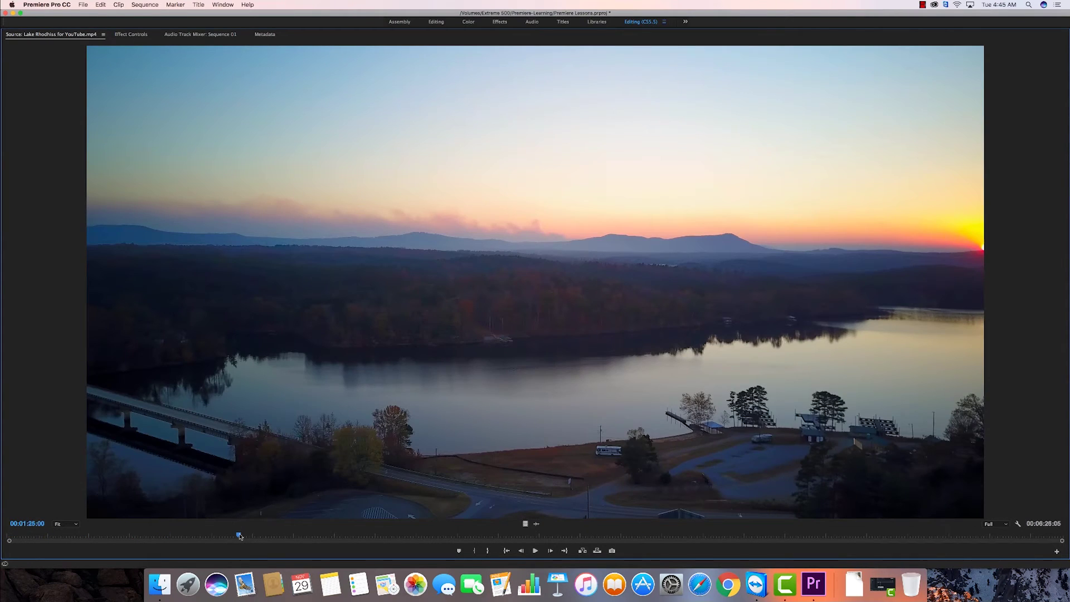
{"action": "left_click_drag", "start_coordinate": [240, 536], "coordinate": [241, 537]}
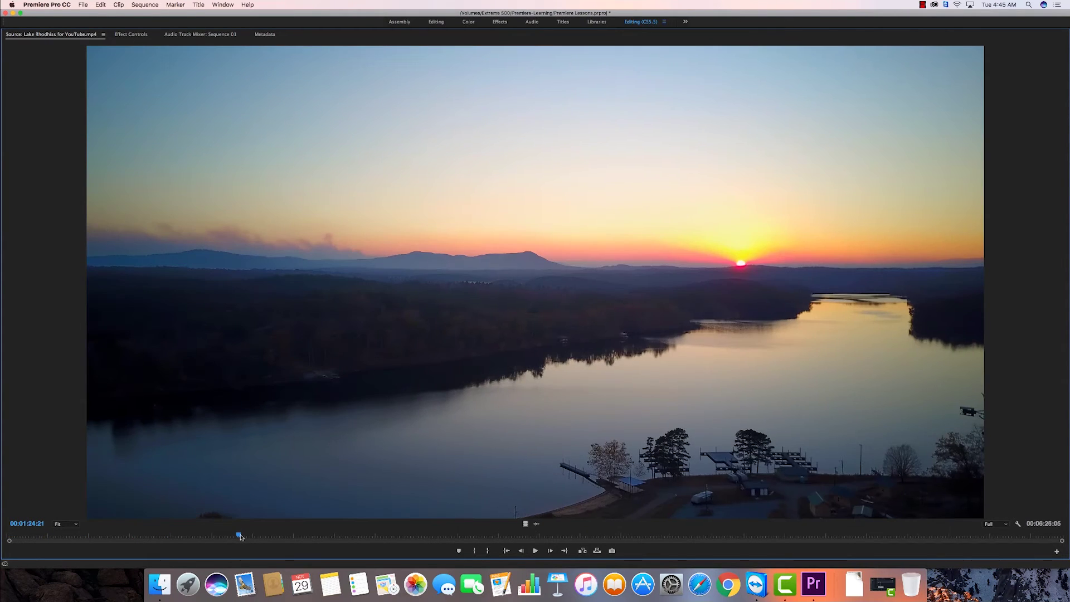
{"action": "key", "text": "grave"}
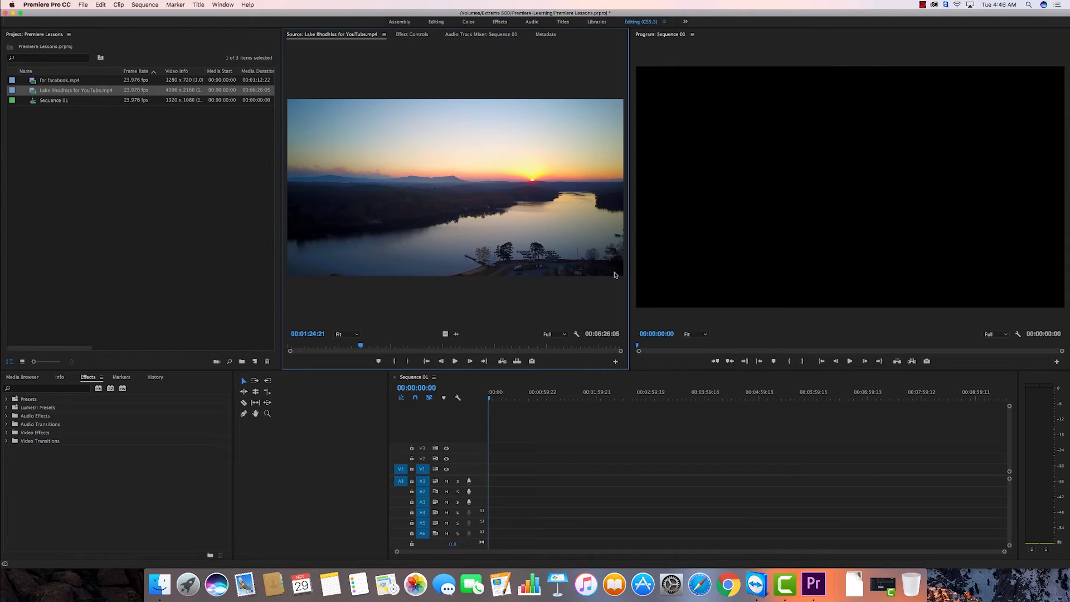
{"action": "left_click_drag", "start_coordinate": [629, 268], "coordinate": [672, 254]}
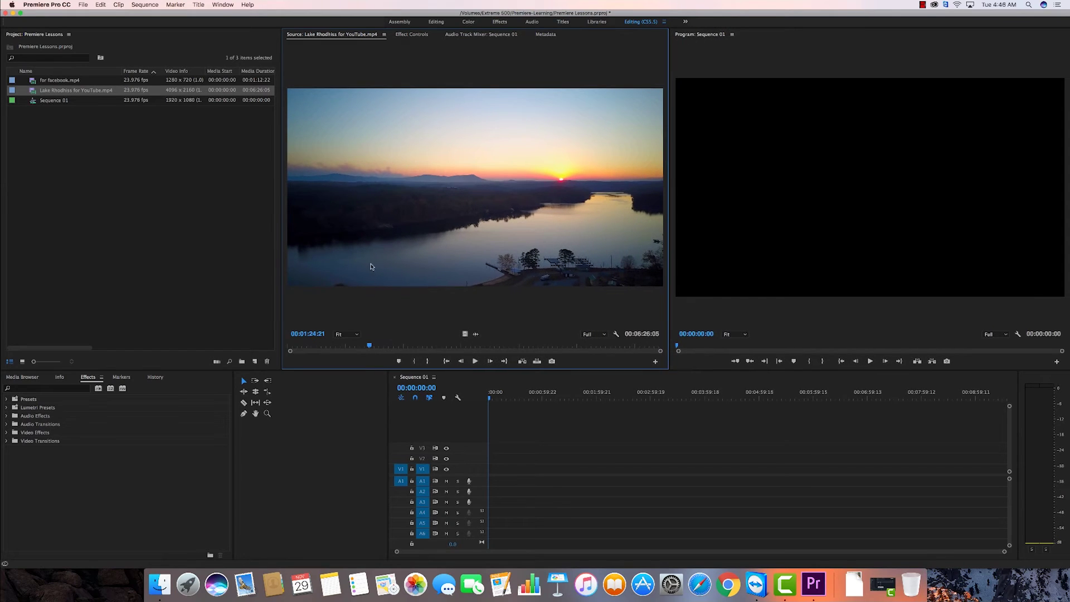
Step: Import Coolest Thing About Mavic Pro.mp4 from its 2016-11-24 folder on the Extreme 500 drive
{"action": "double_click", "coordinate": [81, 165]}
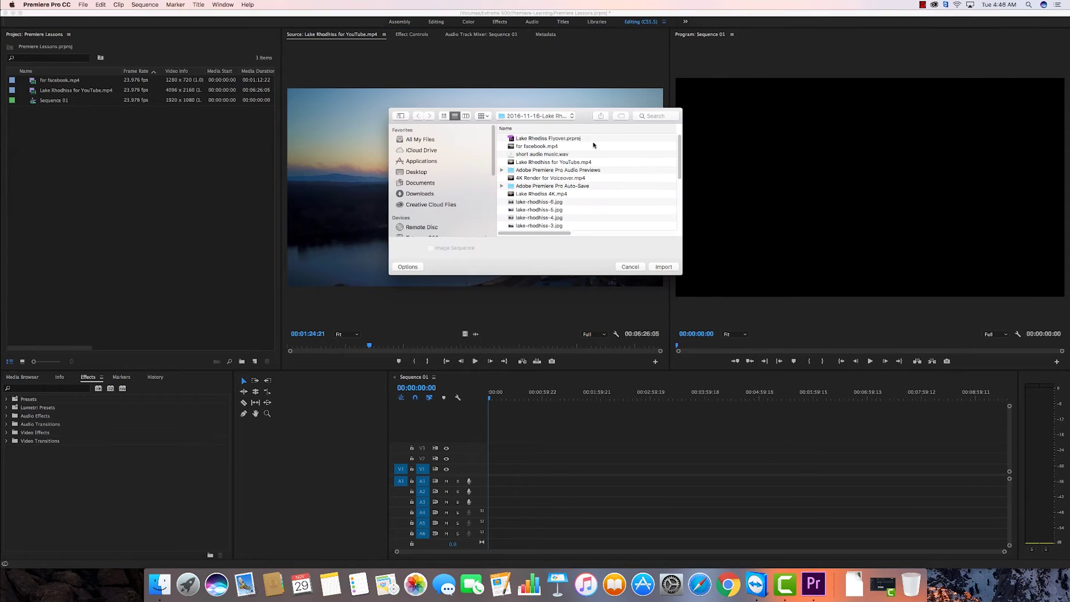
{"action": "left_click", "coordinate": [571, 118]}
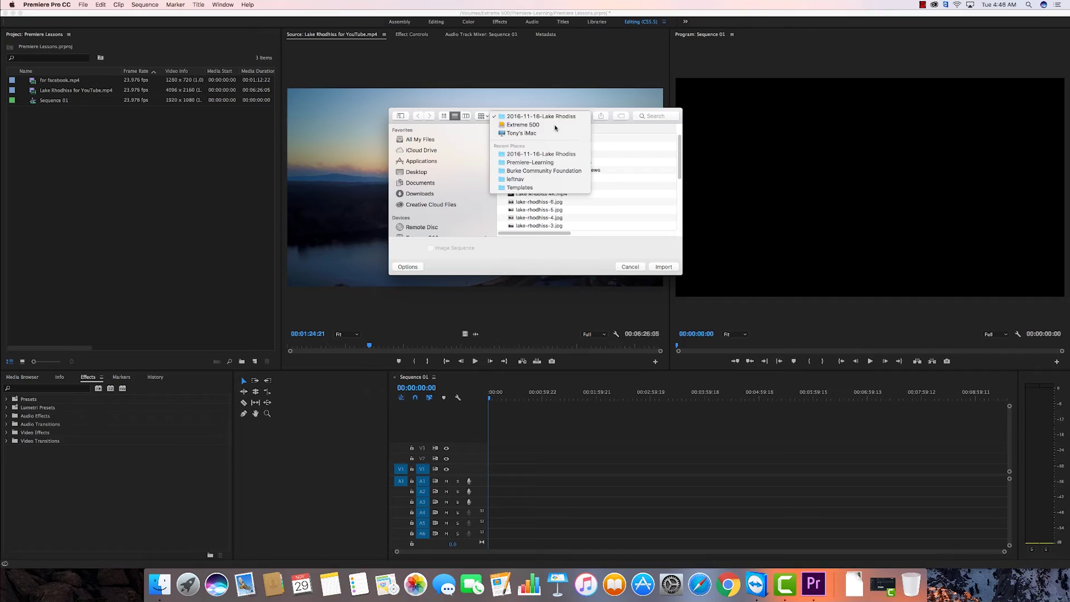
{"action": "left_click", "coordinate": [556, 136]}
{"action": "scroll", "coordinate": [585, 191], "scroll_direction": "down", "scroll_amount": 3}
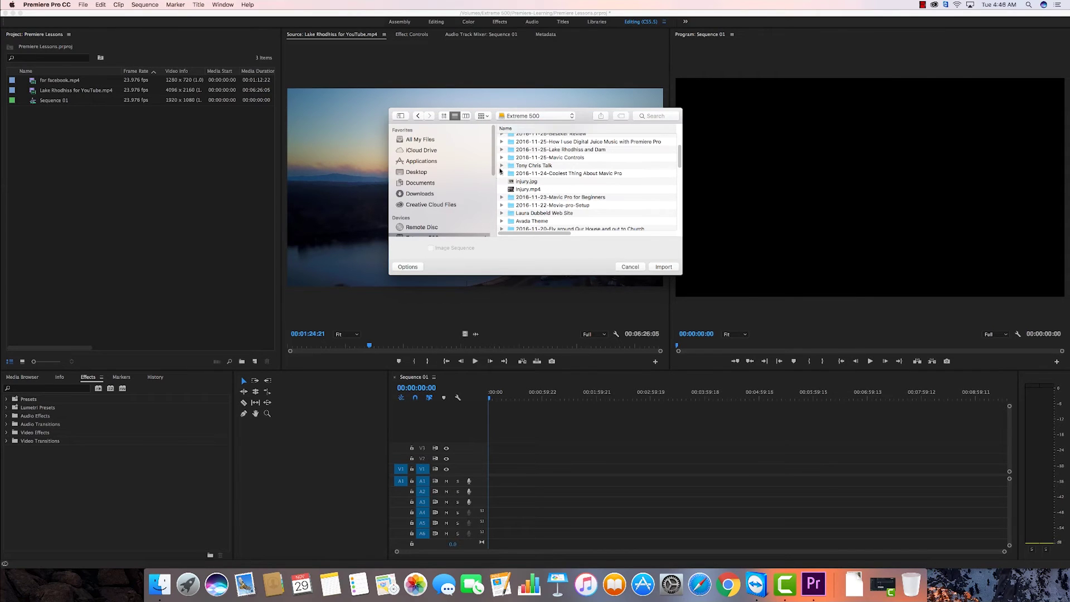
{"action": "double_click", "coordinate": [512, 174]}
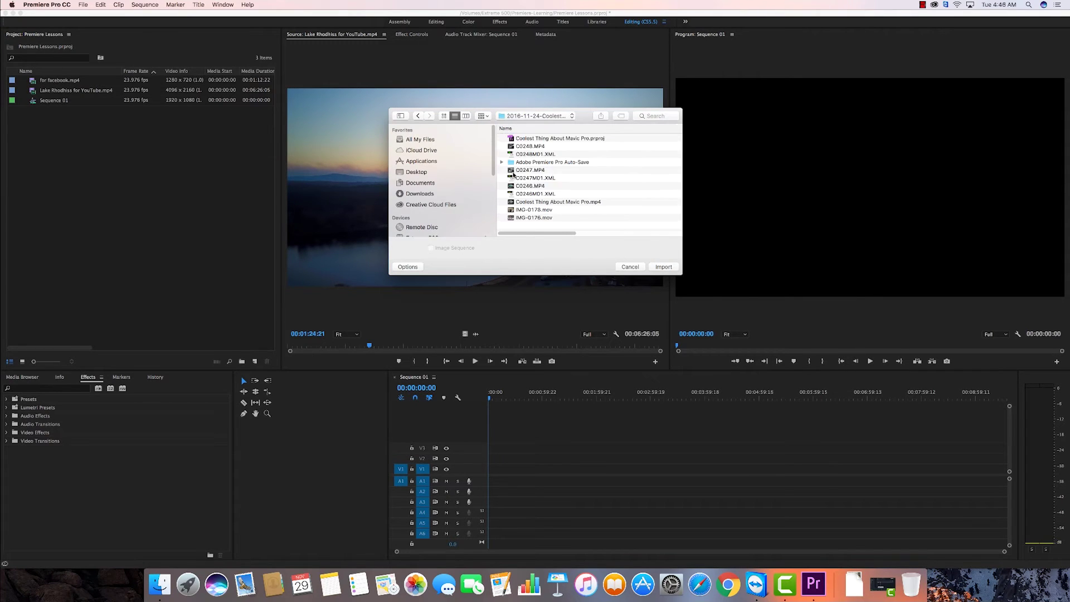
{"action": "left_click", "coordinate": [557, 203]}
{"action": "left_click", "coordinate": [663, 267]}
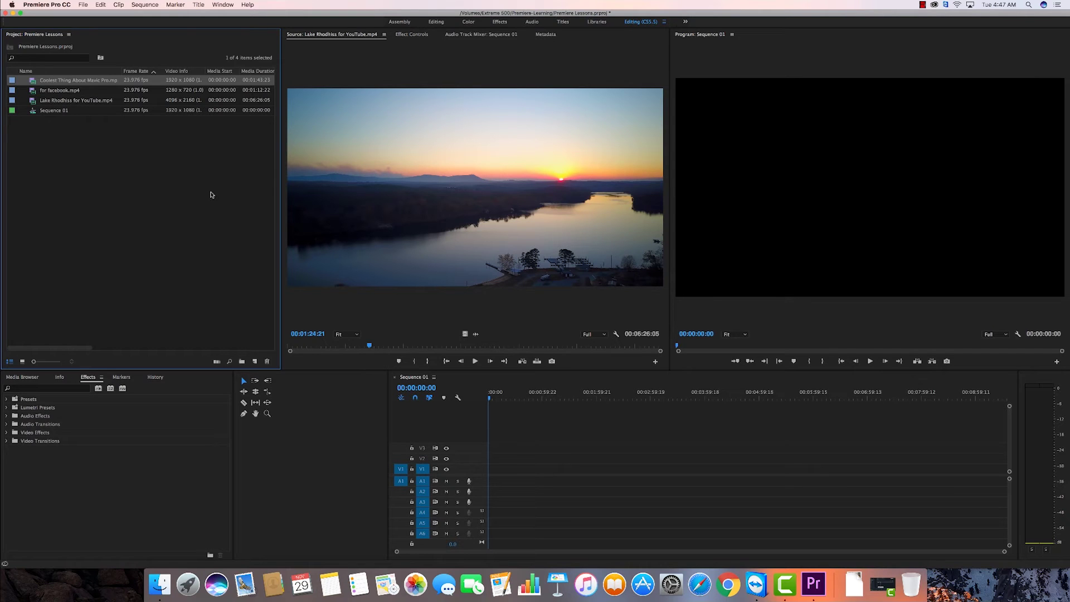
Step: Open Coolest Thing About Mavic Pro.mp4 in the Source monitor and scrub to 00:00:43:10
{"action": "double_click", "coordinate": [32, 81]}
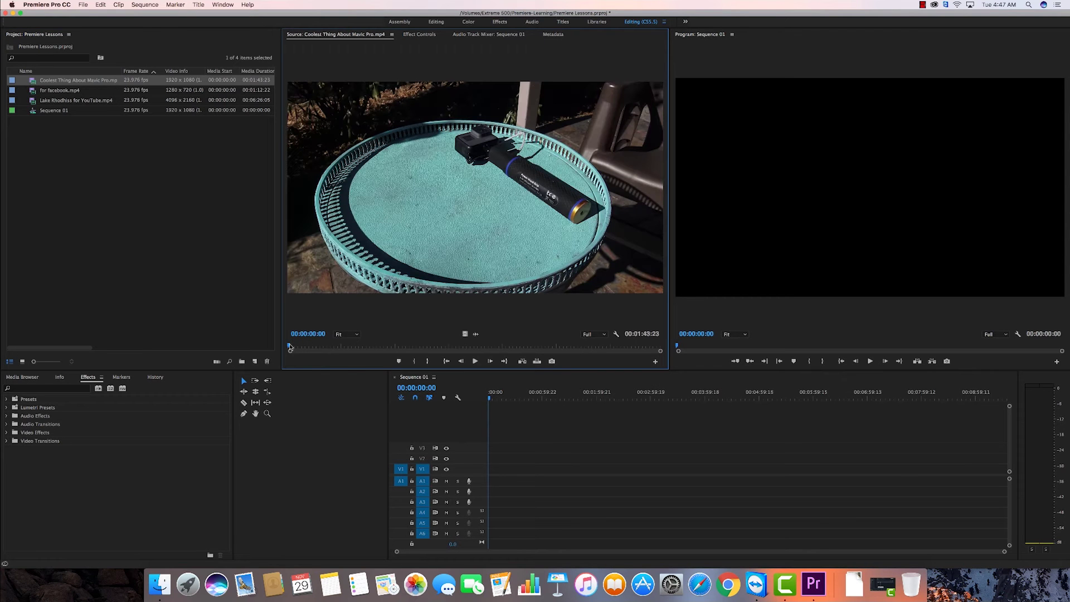
{"action": "key", "text": "space"}
{"action": "left_click_drag", "start_coordinate": [292, 346], "coordinate": [445, 346]}
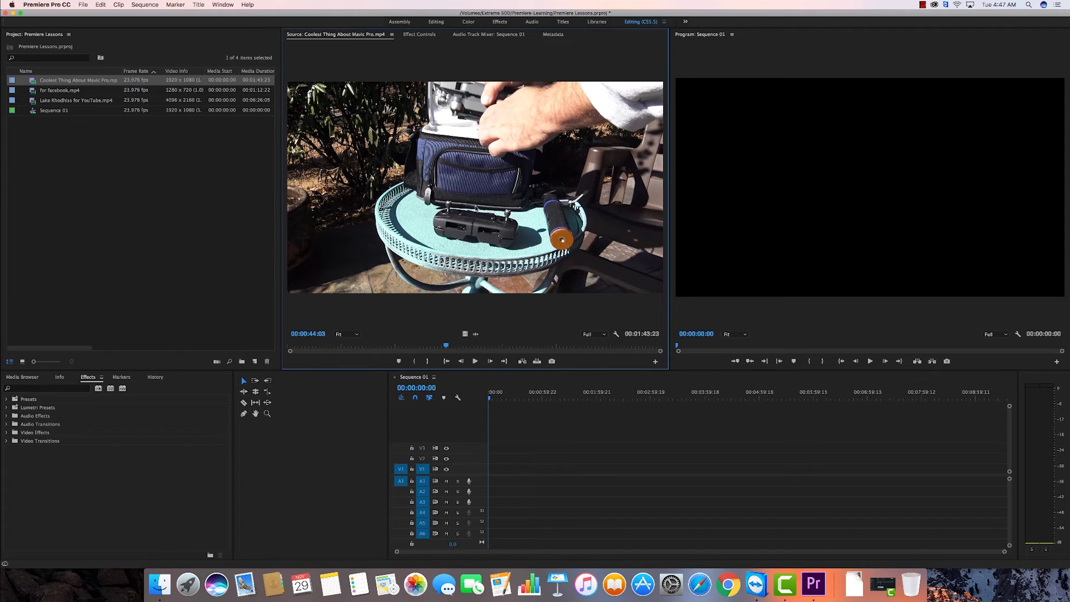
{"action": "left_click_drag", "start_coordinate": [447, 346], "coordinate": [444, 346]}
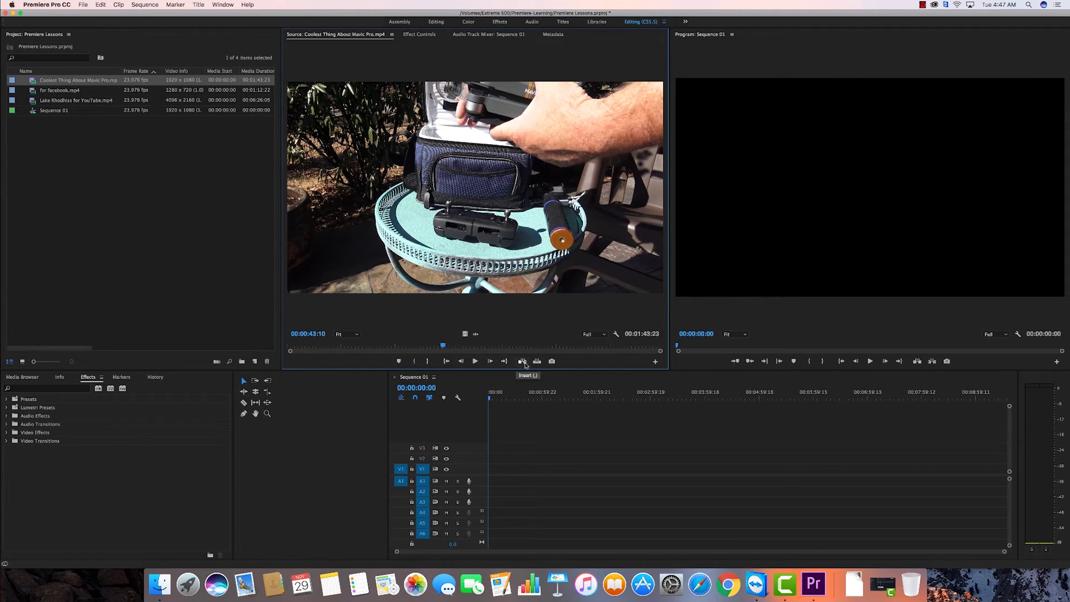
Step: Mark an In point at 00:00:43:10 in the source clip and move it back to 00:00:16:10
{"action": "left_click", "coordinate": [415, 361]}
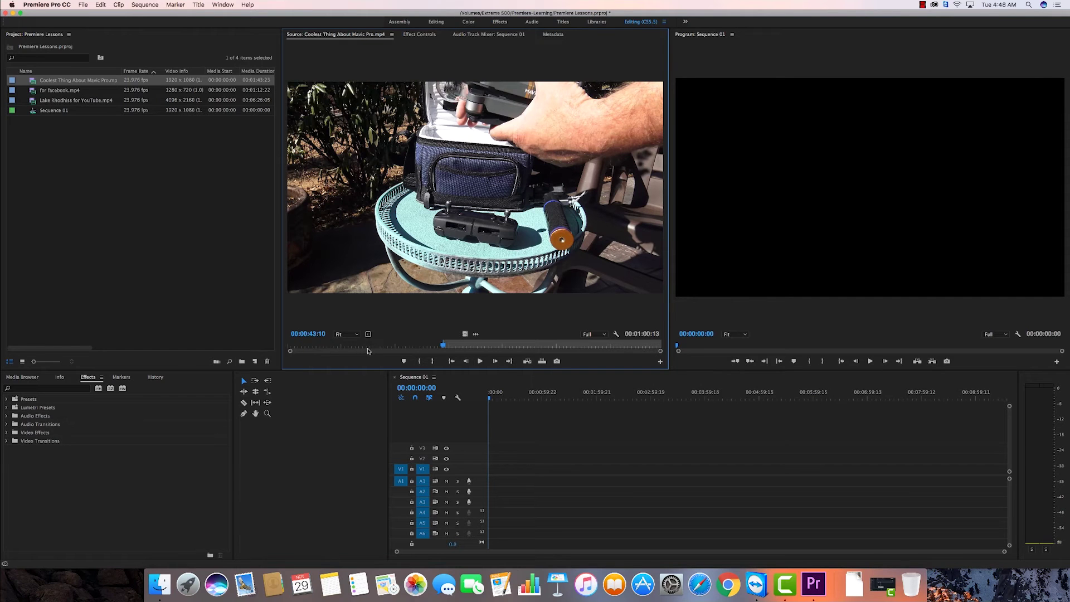
{"action": "left_click_drag", "start_coordinate": [444, 346], "coordinate": [346, 346]}
{"action": "left_click", "coordinate": [421, 362]}
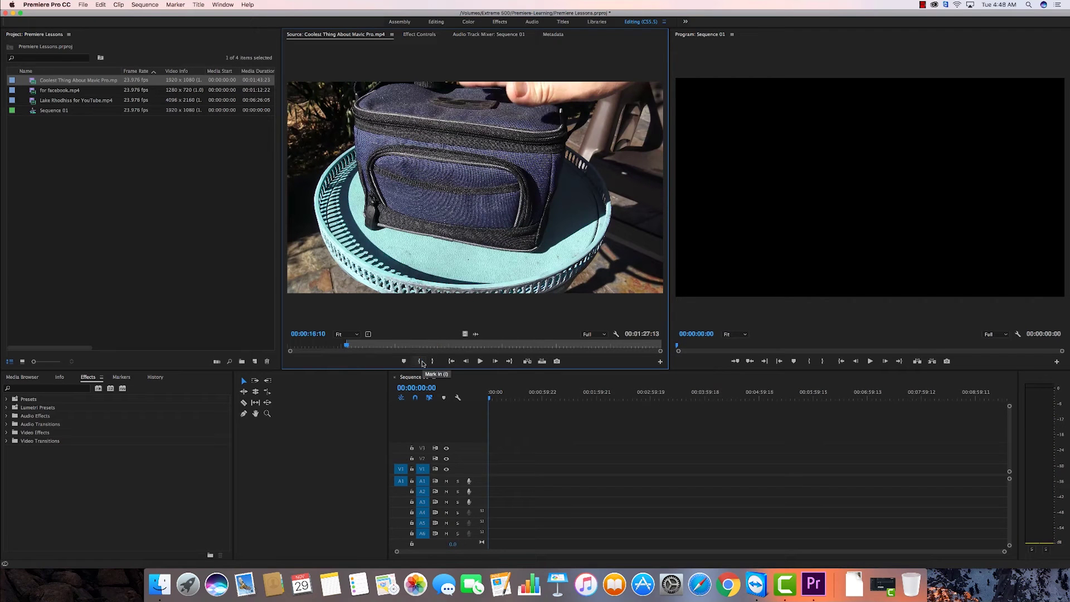
Step: Set the source clip's In point at 00:00:39:17, play forward and mark the Out point at 00:00:46:18
{"action": "left_click_drag", "start_coordinate": [348, 347], "coordinate": [430, 348]}
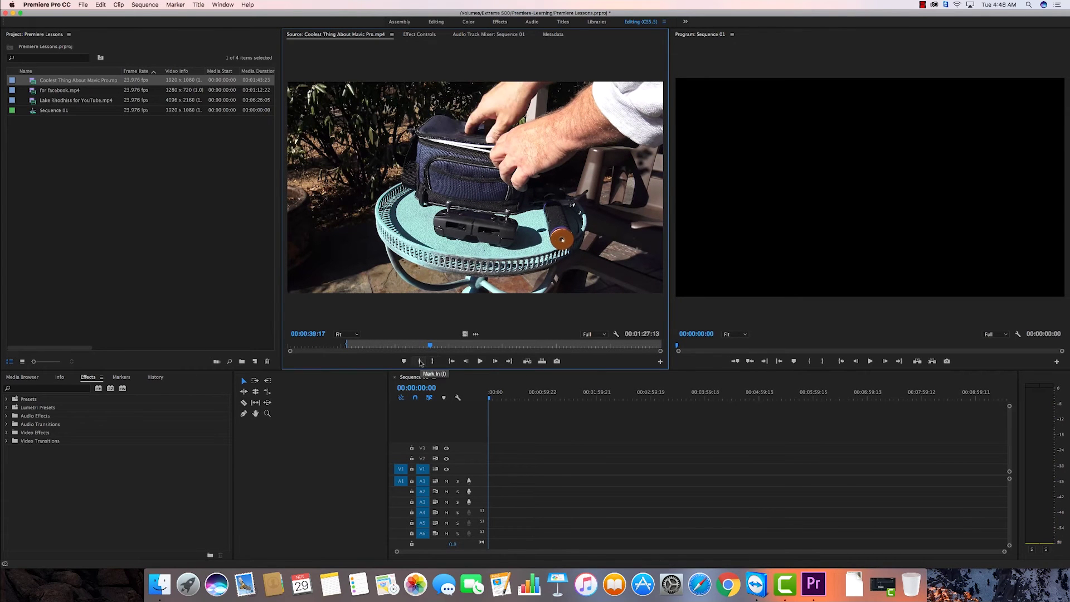
{"action": "left_click", "coordinate": [420, 361]}
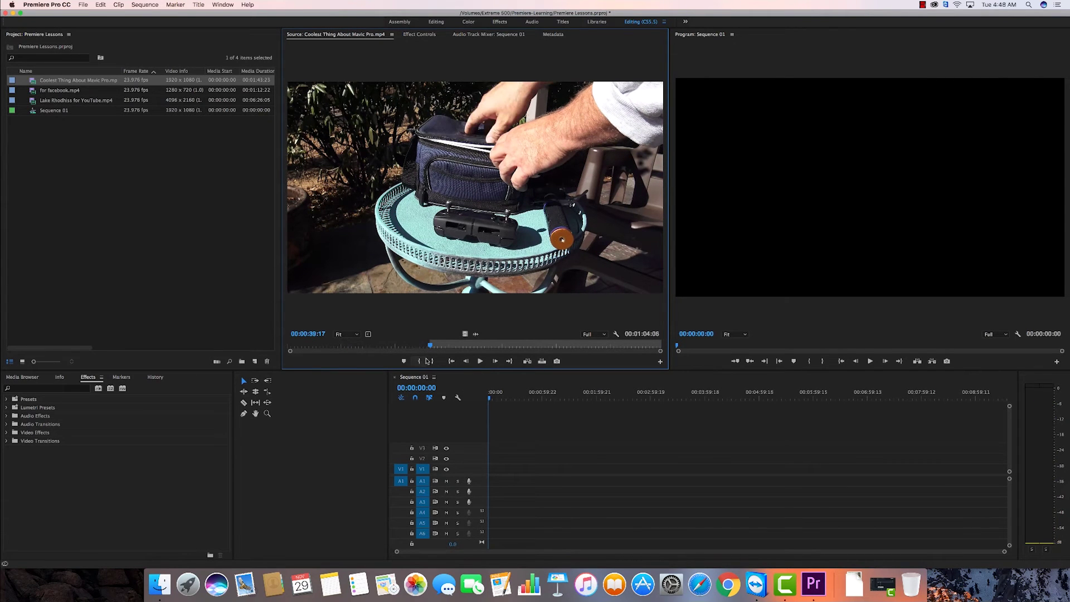
{"action": "left_click", "coordinate": [481, 362]}
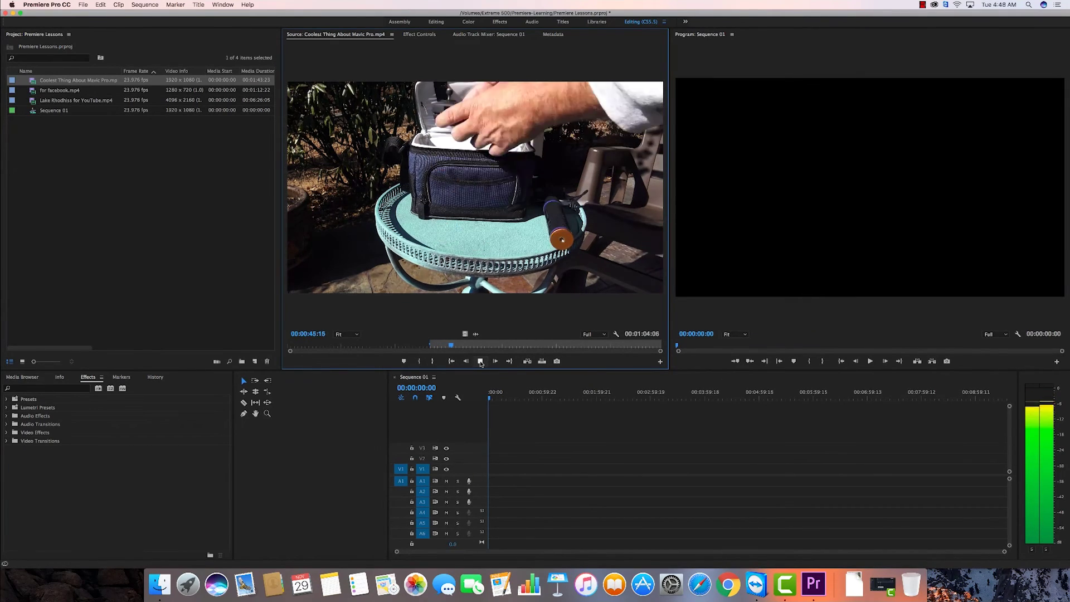
{"action": "left_click", "coordinate": [481, 362]}
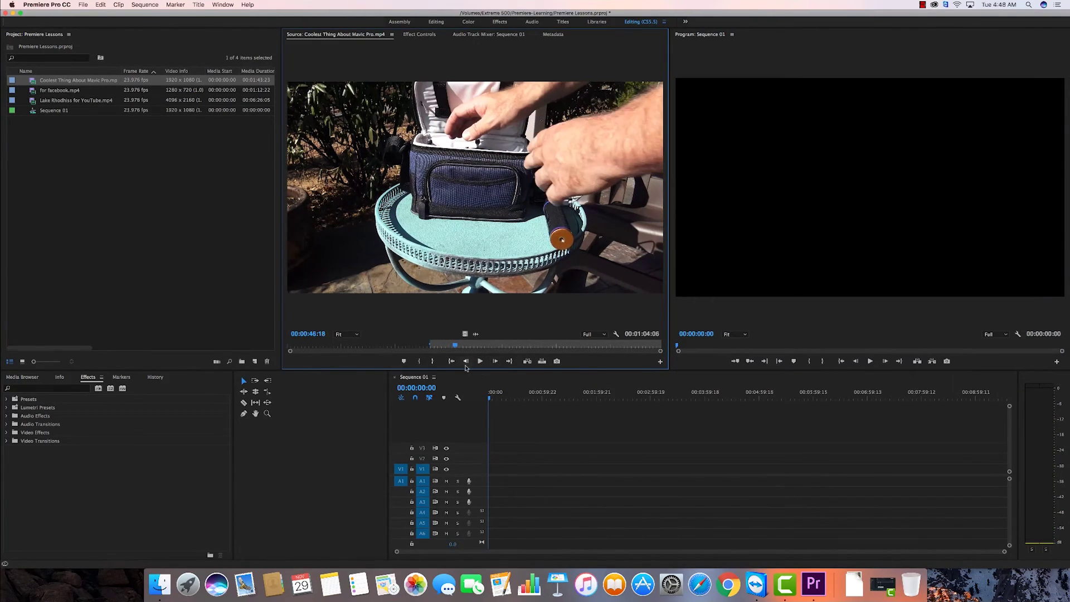
{"action": "left_click", "coordinate": [434, 362]}
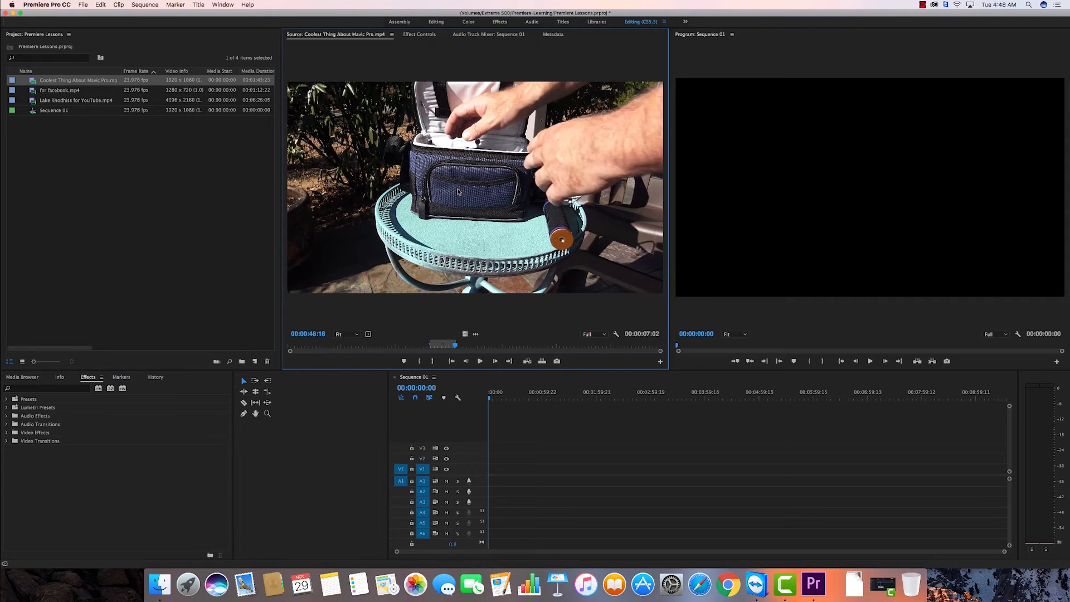
Step: Place the marked section of the source clip at the start of Sequence 01 on tracks V1 and A1
{"action": "left_click_drag", "start_coordinate": [493, 252], "coordinate": [495, 472]}
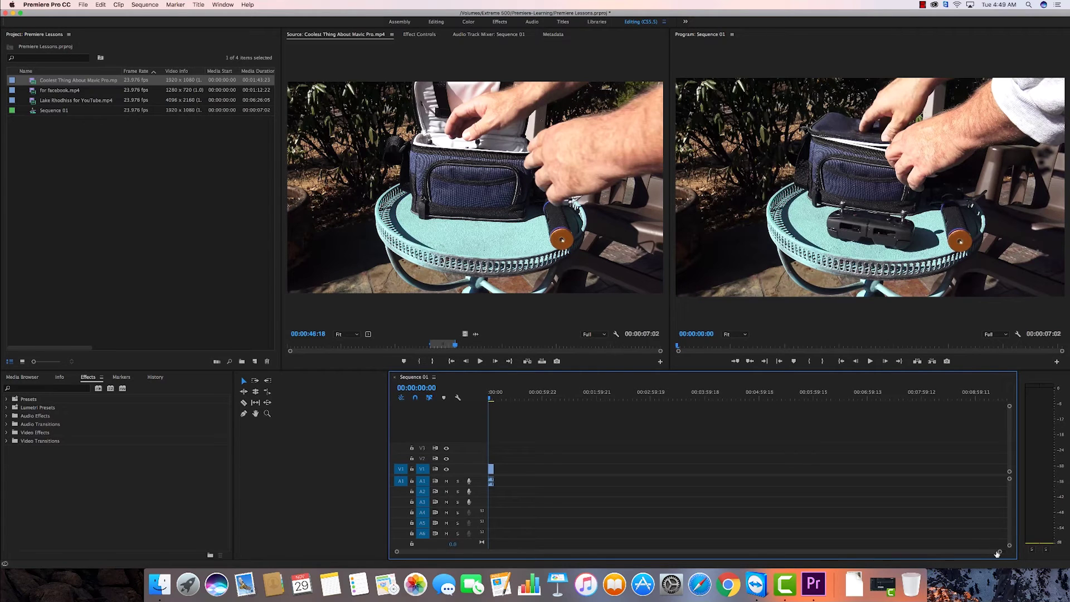
{"action": "left_click_drag", "start_coordinate": [1001, 553], "coordinate": [718, 551]}
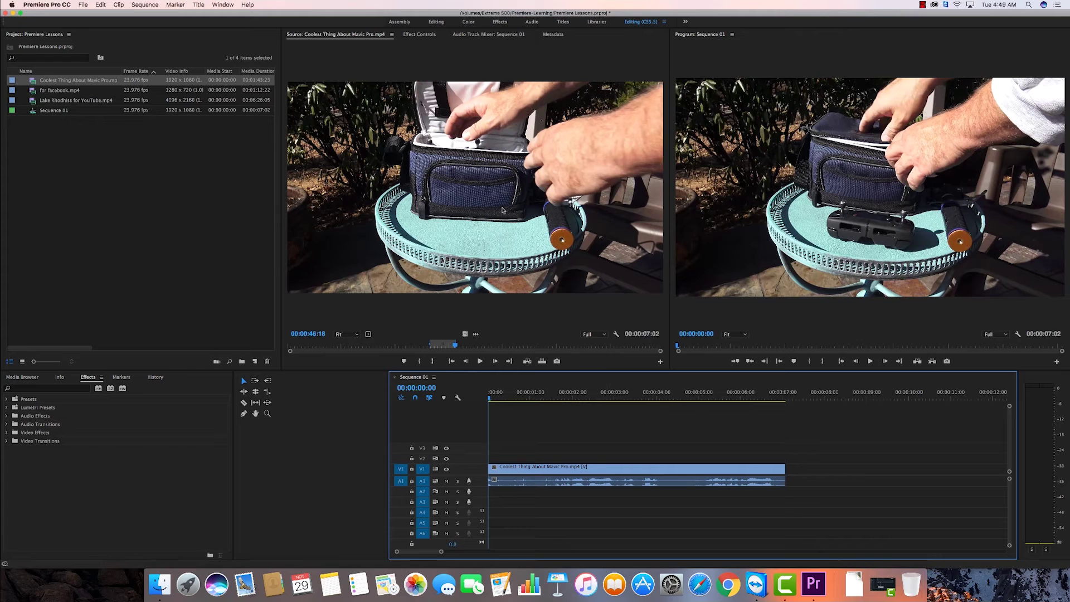
Step: Add the marked section again directly after the first clip and delete both clips from Sequence 01
{"action": "left_click_drag", "start_coordinate": [501, 209], "coordinate": [790, 478]}
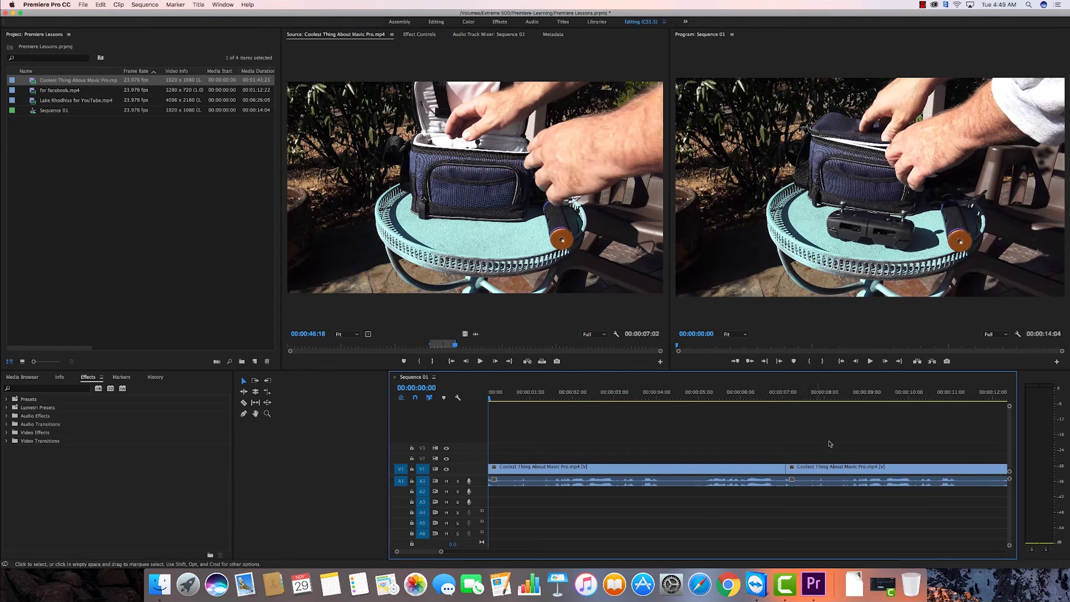
{"action": "left_click_drag", "start_coordinate": [830, 442], "coordinate": [755, 507]}
{"action": "key", "text": "Delete"}
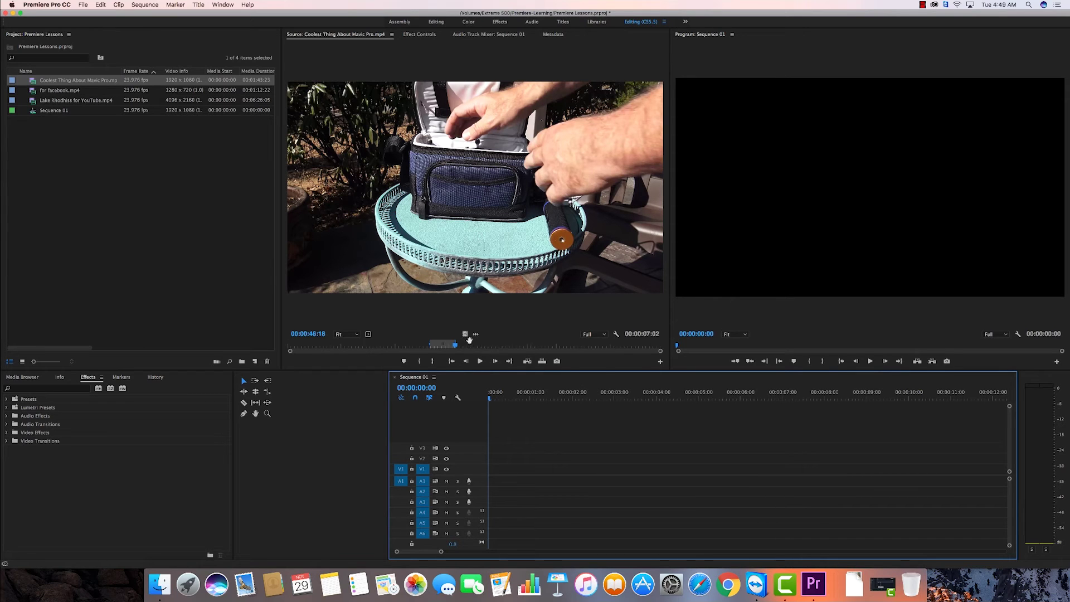
Step: Place only the video of the marked section at the start of track V1, scrub to 00:00:02:15 and delete it
{"action": "left_click_drag", "start_coordinate": [463, 334], "coordinate": [495, 475]}
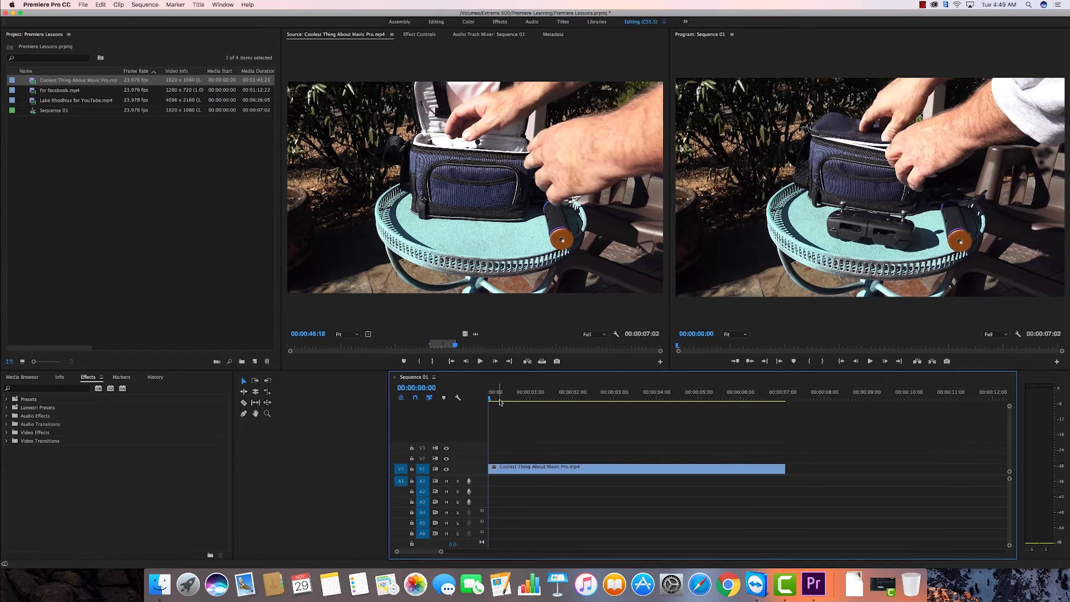
{"action": "left_click_drag", "start_coordinate": [490, 399], "coordinate": [598, 400]}
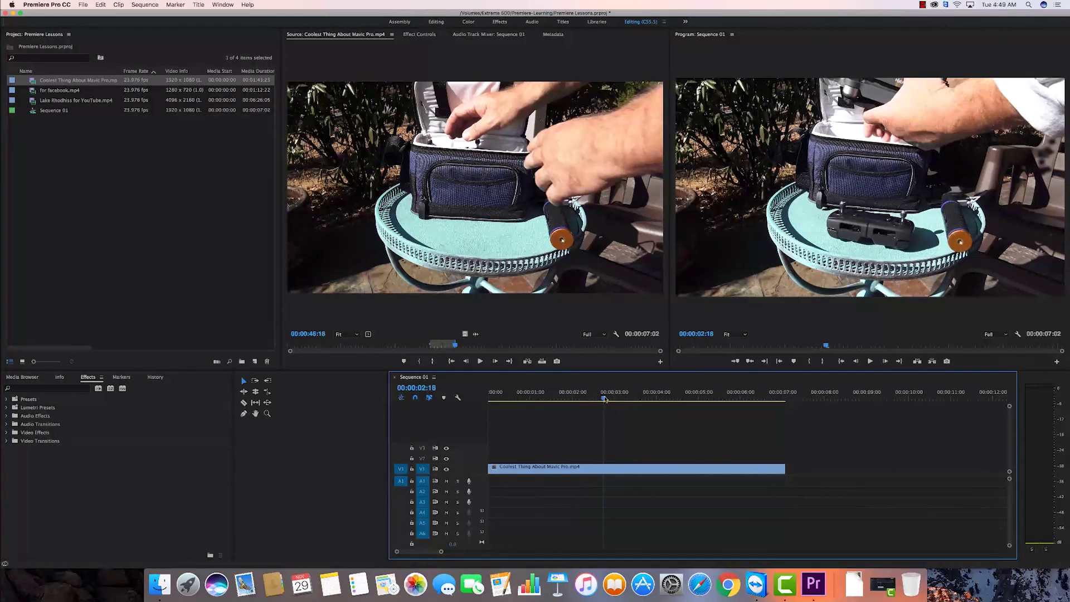
{"action": "left_click", "coordinate": [634, 474]}
{"action": "key", "text": "Delete"}
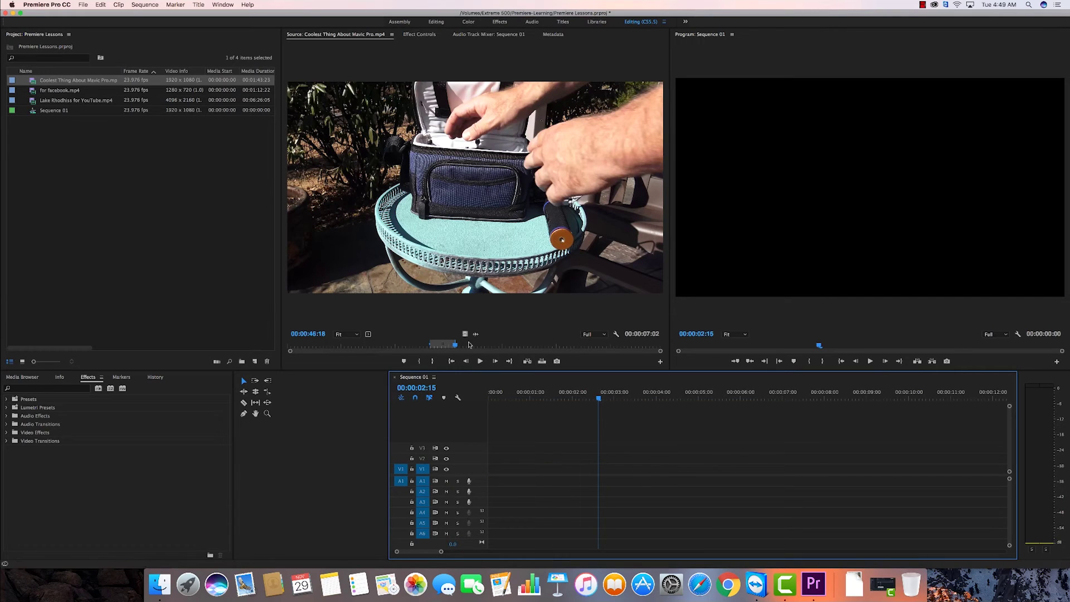
Step: Place only the audio of the marked section at the start of track A1 and delete it from the sequence
{"action": "left_click_drag", "start_coordinate": [475, 335], "coordinate": [491, 482]}
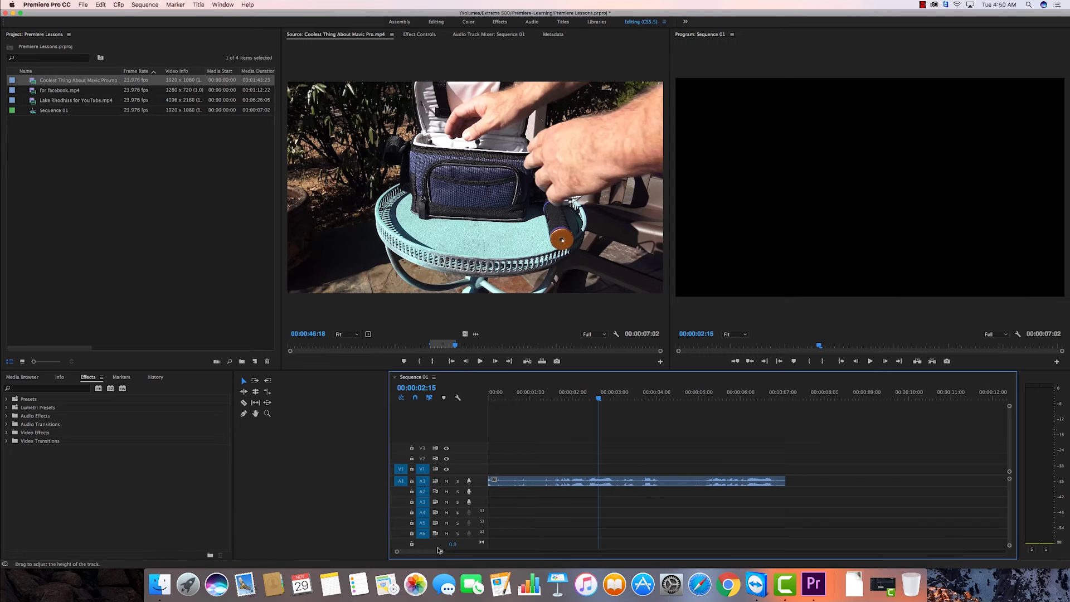
{"action": "scroll", "coordinate": [420, 554], "scroll_direction": "up", "scroll_amount": 6}
{"action": "scroll", "coordinate": [421, 553], "scroll_direction": "up", "scroll_amount": 3}
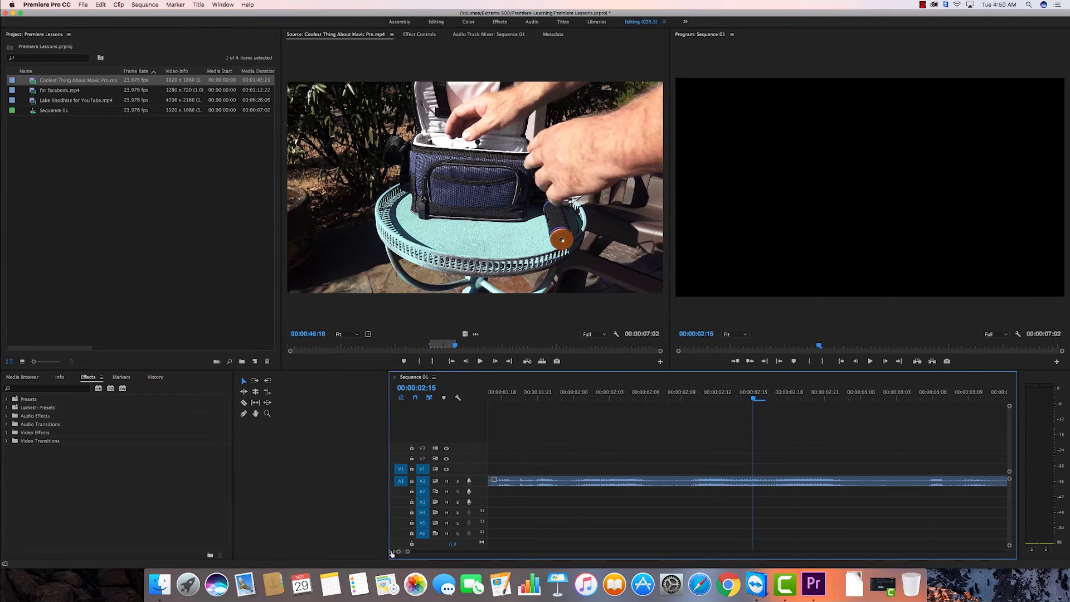
{"action": "scroll", "coordinate": [392, 553], "scroll_direction": "down", "scroll_amount": 9}
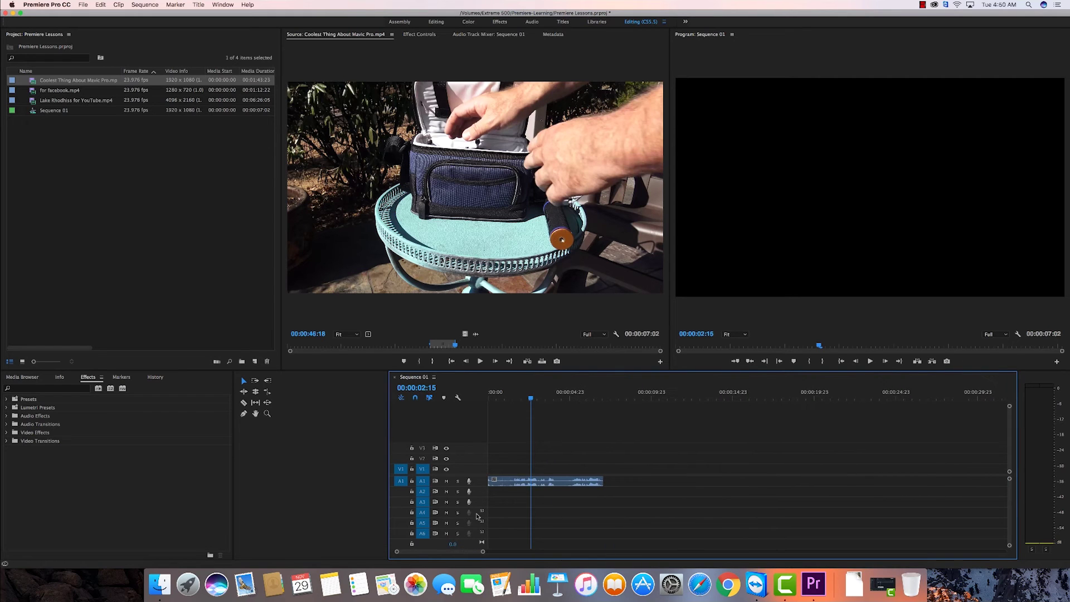
{"action": "left_click_drag", "start_coordinate": [612, 459], "coordinate": [579, 489]}
{"action": "left_click", "coordinate": [633, 472]}
{"action": "left_click_drag", "start_coordinate": [626, 462], "coordinate": [567, 504]}
{"action": "left_click", "coordinate": [581, 495]}
{"action": "left_click", "coordinate": [578, 483]}
{"action": "key", "text": "Delete"}
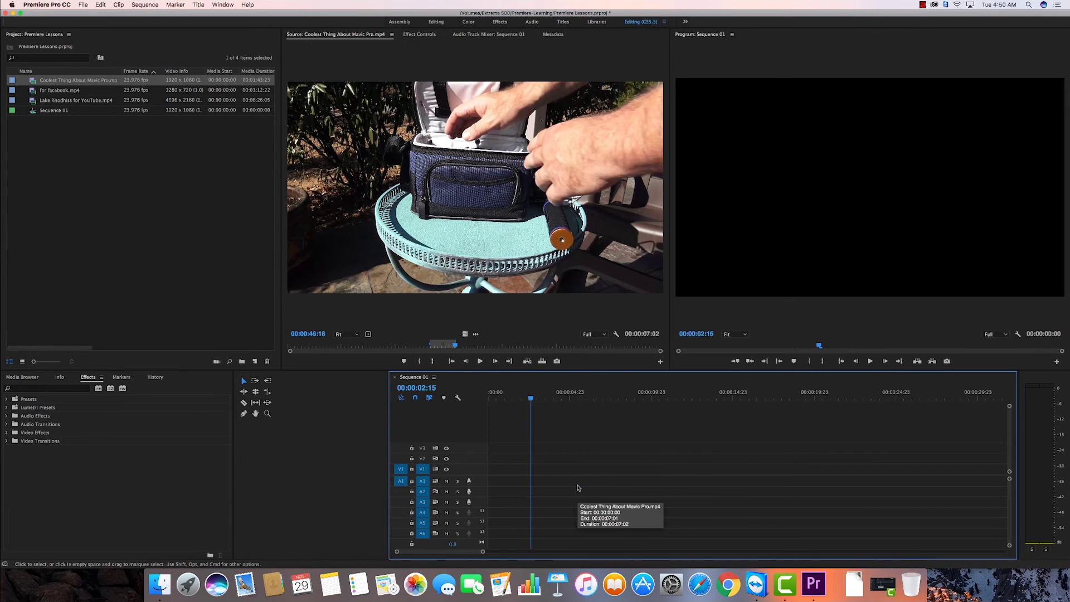
Step: Place the marked section with both video and audio at the start of Sequence 01 on tracks V1 and A1
{"action": "left_click", "coordinate": [431, 214]}
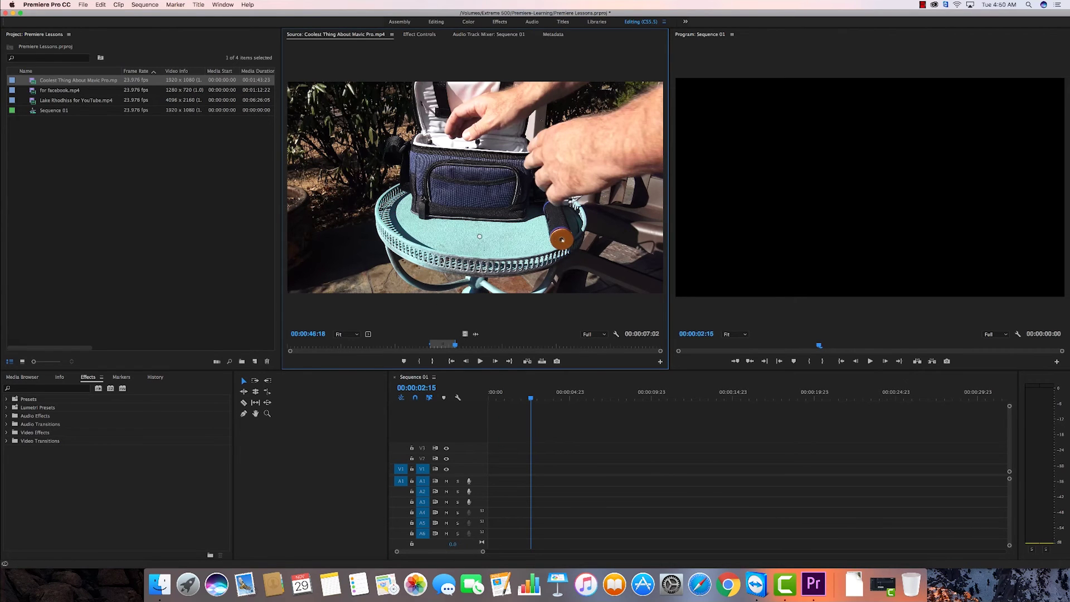
{"action": "left_click_drag", "start_coordinate": [575, 354], "coordinate": [490, 480]}
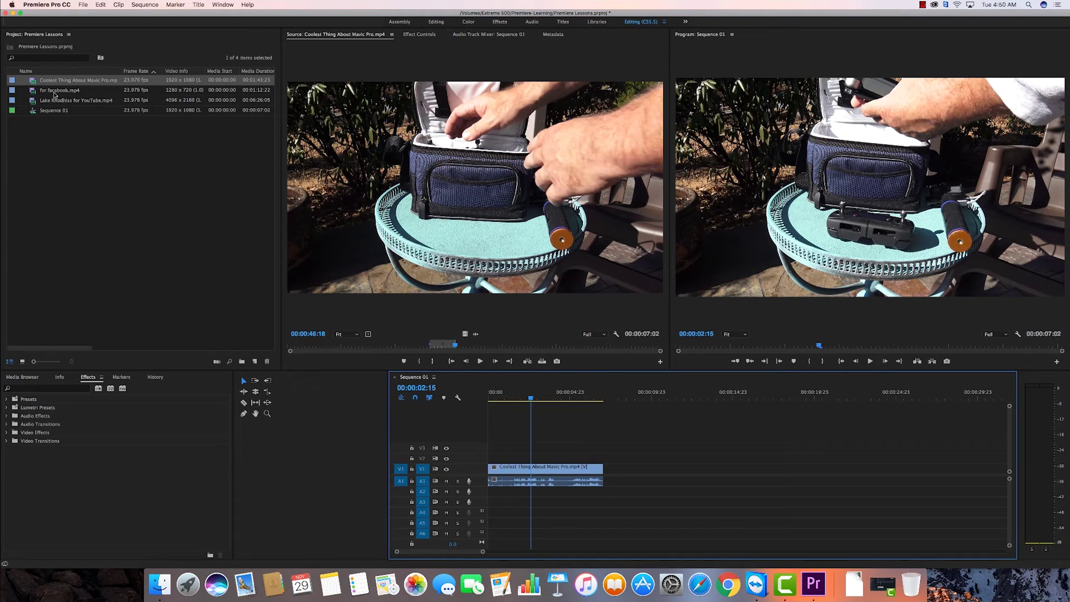
Step: Open Lake Rhodhiss for YouTube.mp4 in the Source monitor and scrub back to its beginning
{"action": "left_click_drag", "start_coordinate": [33, 102], "coordinate": [294, 172]}
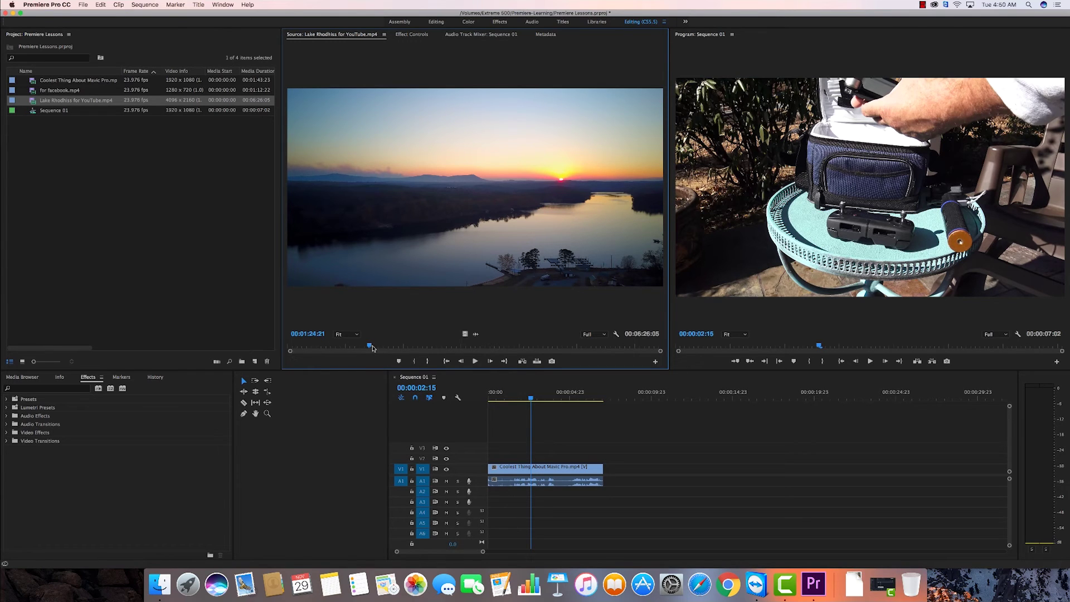
{"action": "left_click_drag", "start_coordinate": [369, 346], "coordinate": [334, 347]}
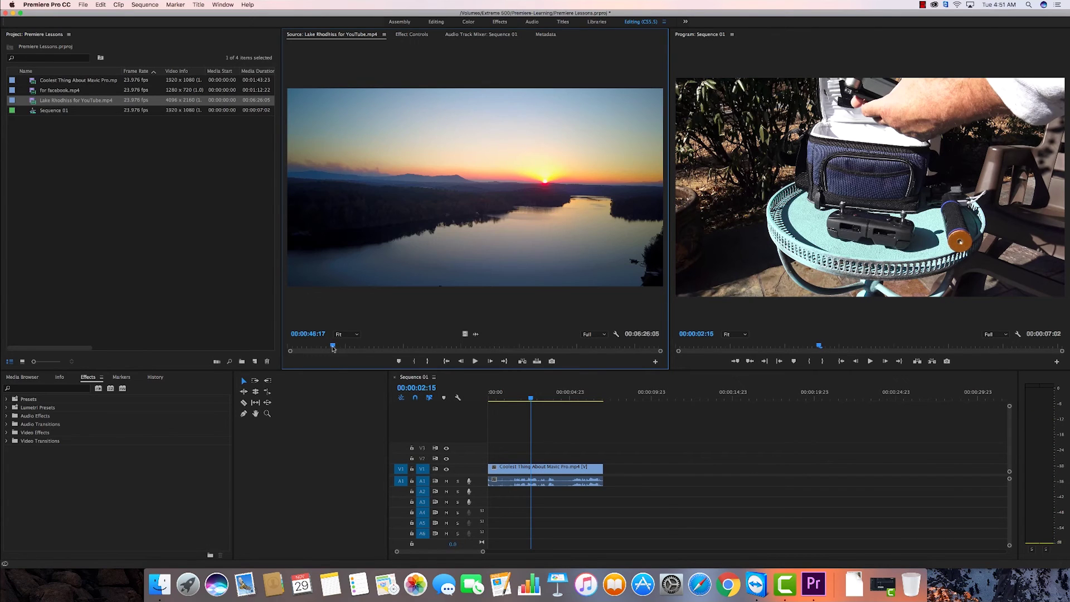
{"action": "left_click_drag", "start_coordinate": [333, 347], "coordinate": [282, 347]}
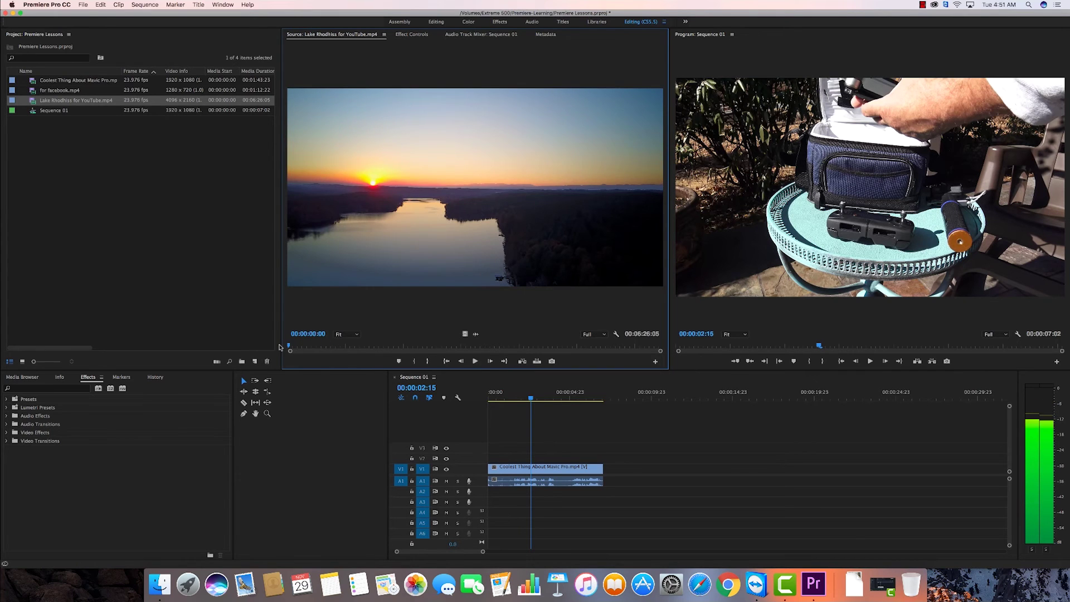
Step: Step the source clip back frame by frame from 00:02:11:01 to 00:02:10:17 and return to its start
{"action": "left_click", "coordinate": [415, 348]}
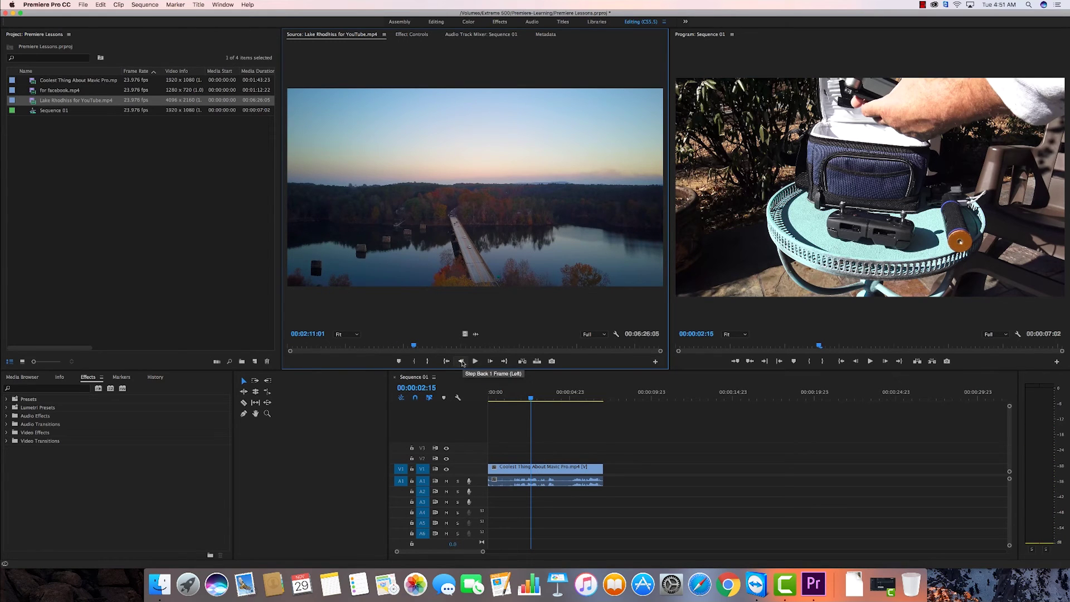
{"action": "left_click", "coordinate": [461, 361]}
{"action": "left_click", "coordinate": [461, 362]}
{"action": "left_click", "coordinate": [461, 361]}
{"action": "left_click", "coordinate": [461, 361]}
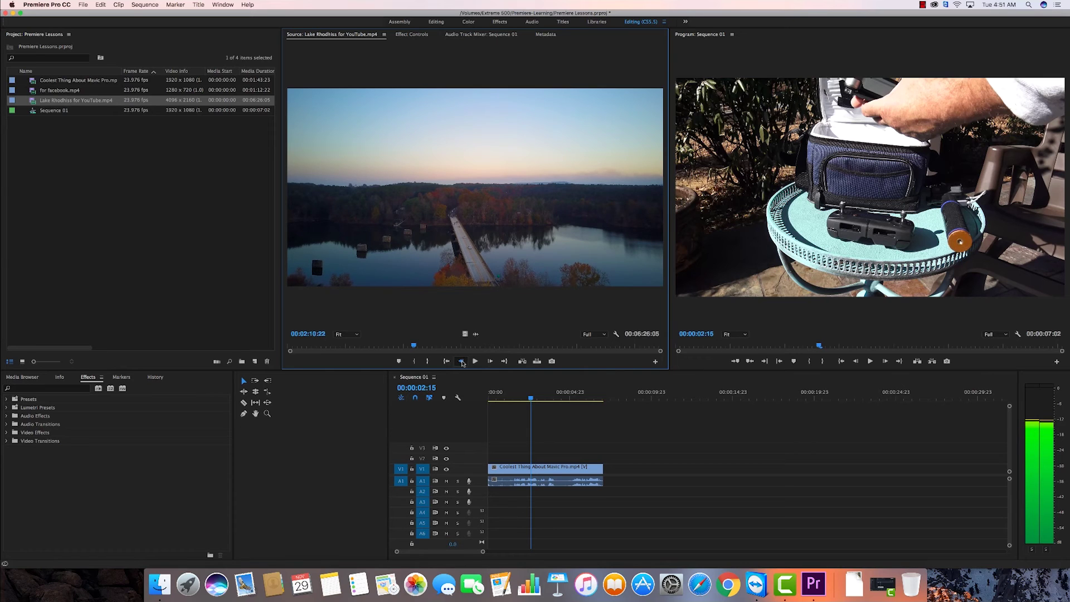
{"action": "left_click", "coordinate": [462, 361]}
{"action": "left_click", "coordinate": [461, 361]}
{"action": "left_click", "coordinate": [462, 361]}
{"action": "left_click", "coordinate": [461, 361]}
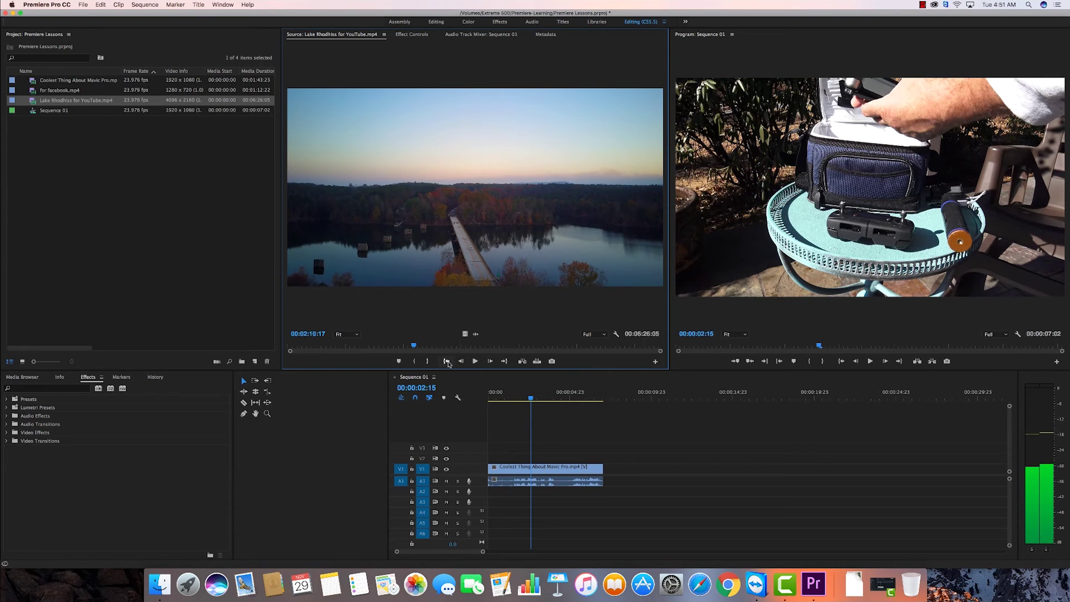
{"action": "left_click", "coordinate": [447, 361]}
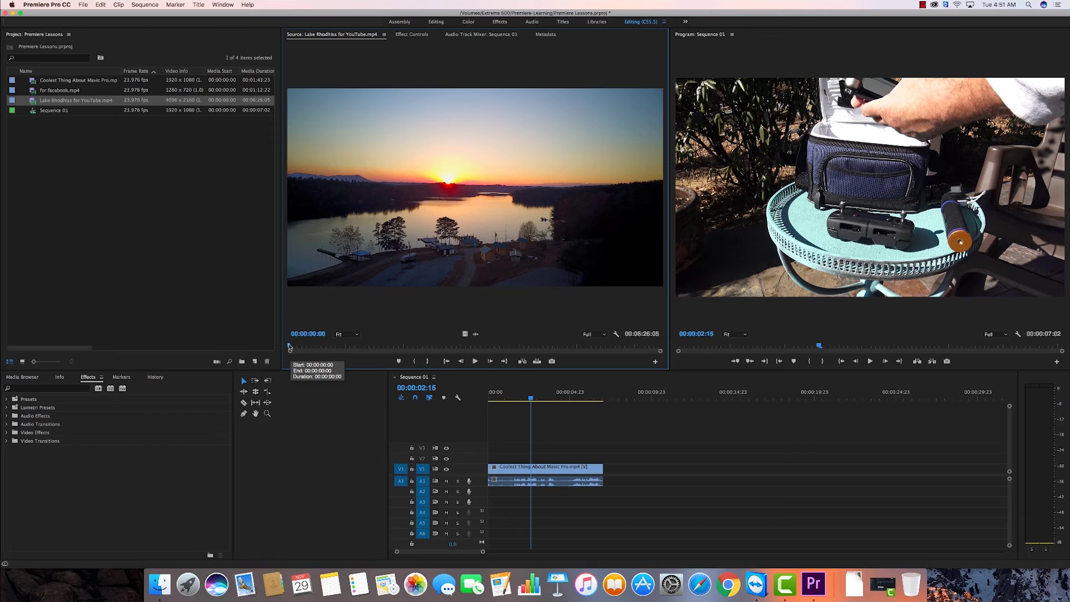
Step: Mark an In point at 00:00:46:17 in the Lake Rhodhiss source clip and play forward to 00:00:51:10
{"action": "left_click_drag", "start_coordinate": [289, 346], "coordinate": [332, 348]}
{"action": "left_click_drag", "start_coordinate": [335, 347], "coordinate": [334, 350]}
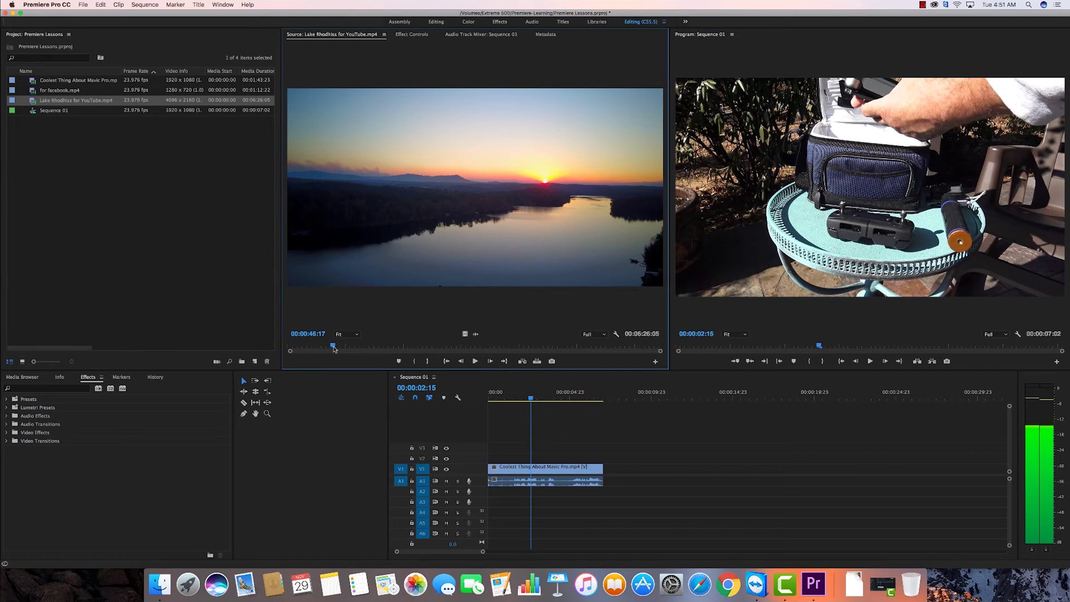
{"action": "left_click", "coordinate": [415, 360]}
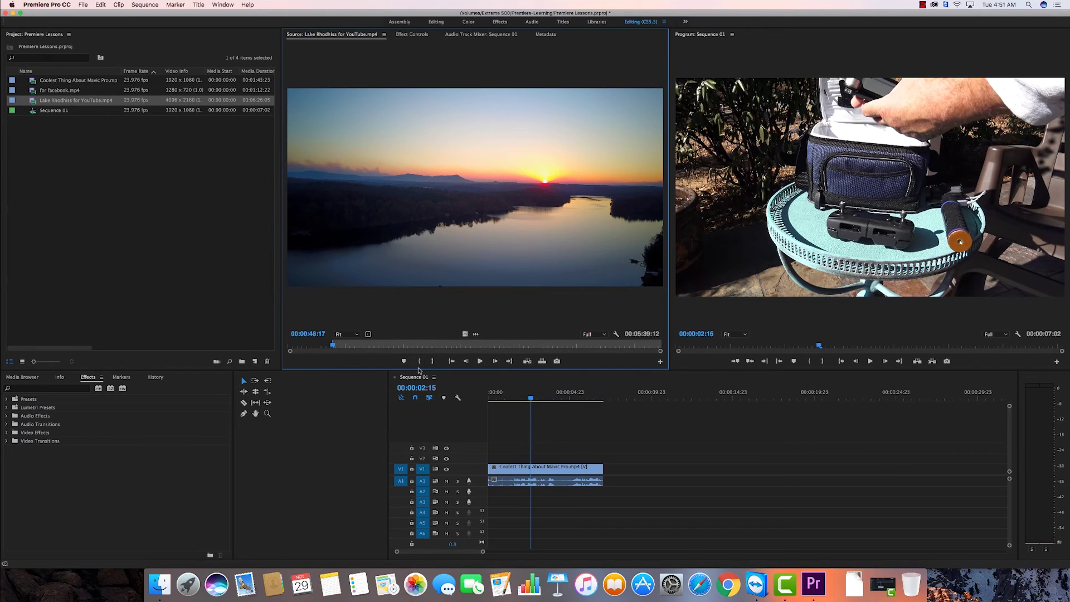
{"action": "left_click", "coordinate": [480, 361]}
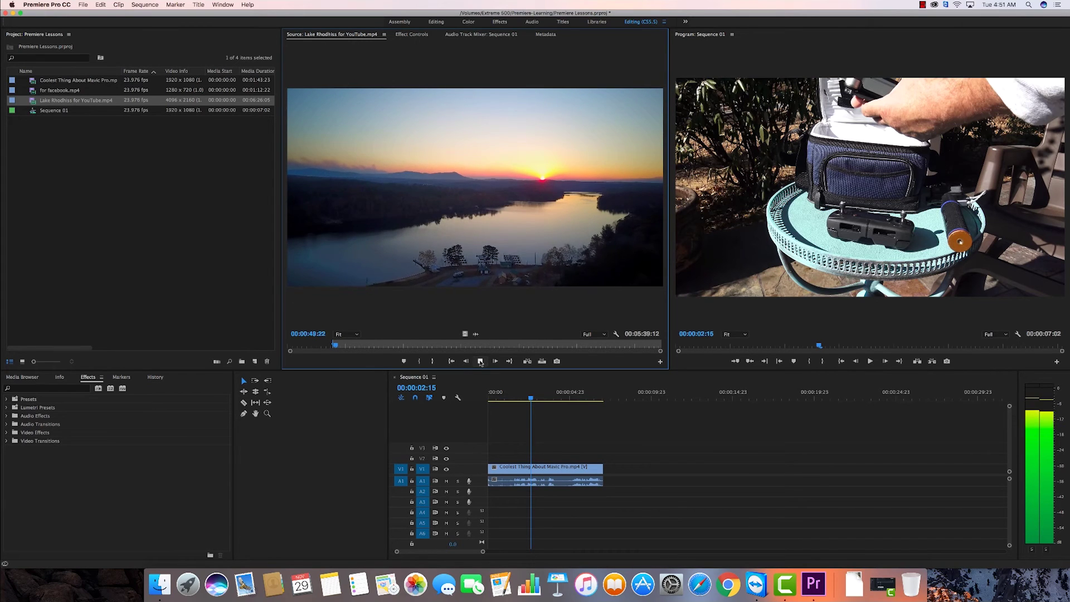
{"action": "left_click", "coordinate": [480, 361]}
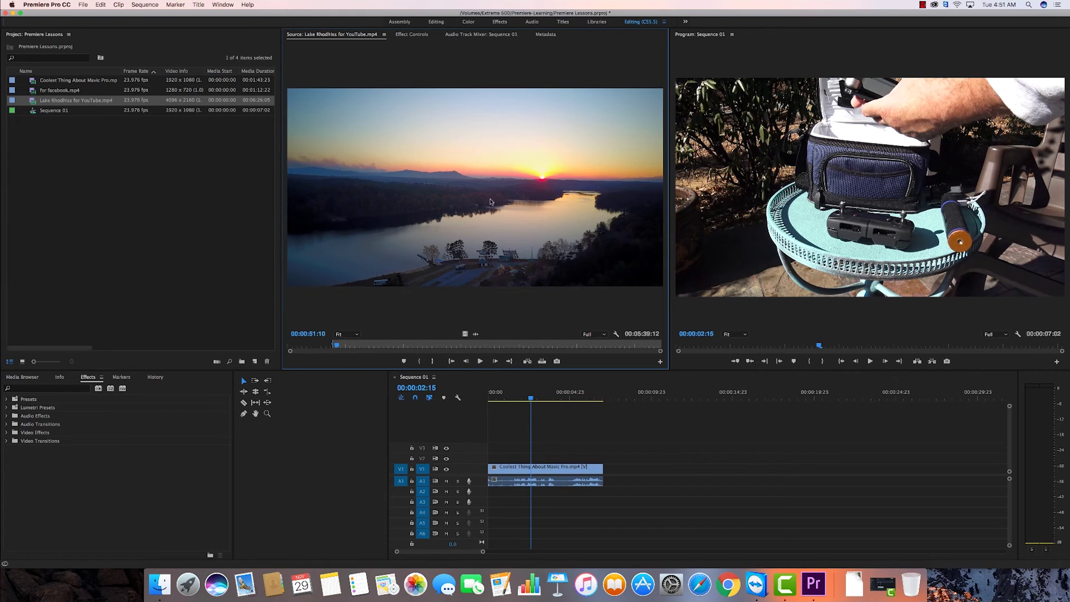
Step: Move the In point further into the source clip and mark the Out point at 00:01:22:06 for a 00:00:07:11 section
{"action": "left_click_drag", "start_coordinate": [336, 346], "coordinate": [359, 349]}
{"action": "left_click", "coordinate": [419, 361]}
{"action": "left_click", "coordinate": [481, 363]}
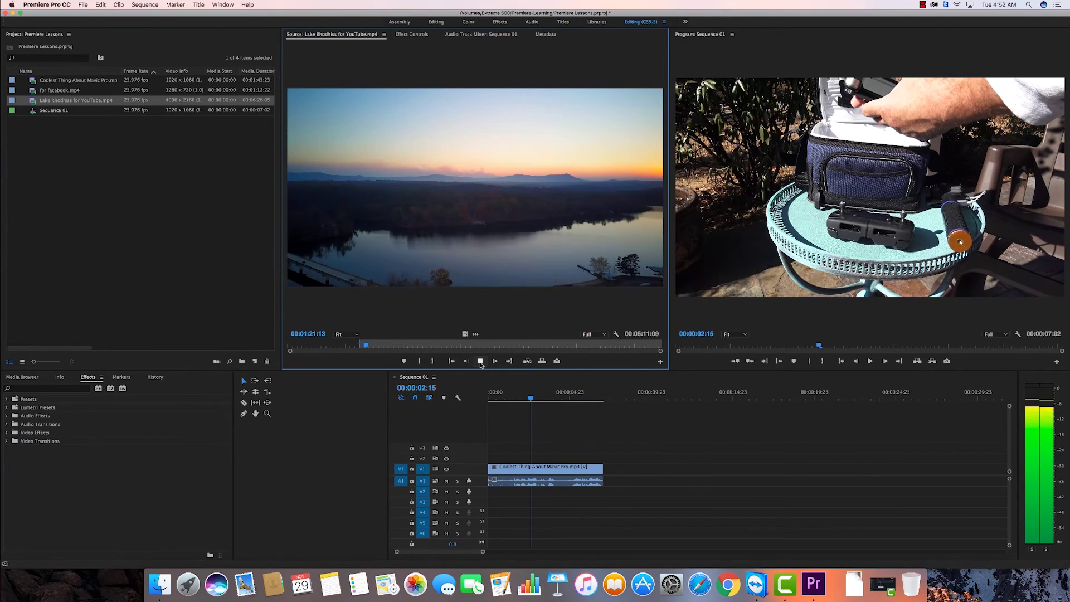
{"action": "left_click", "coordinate": [480, 362]}
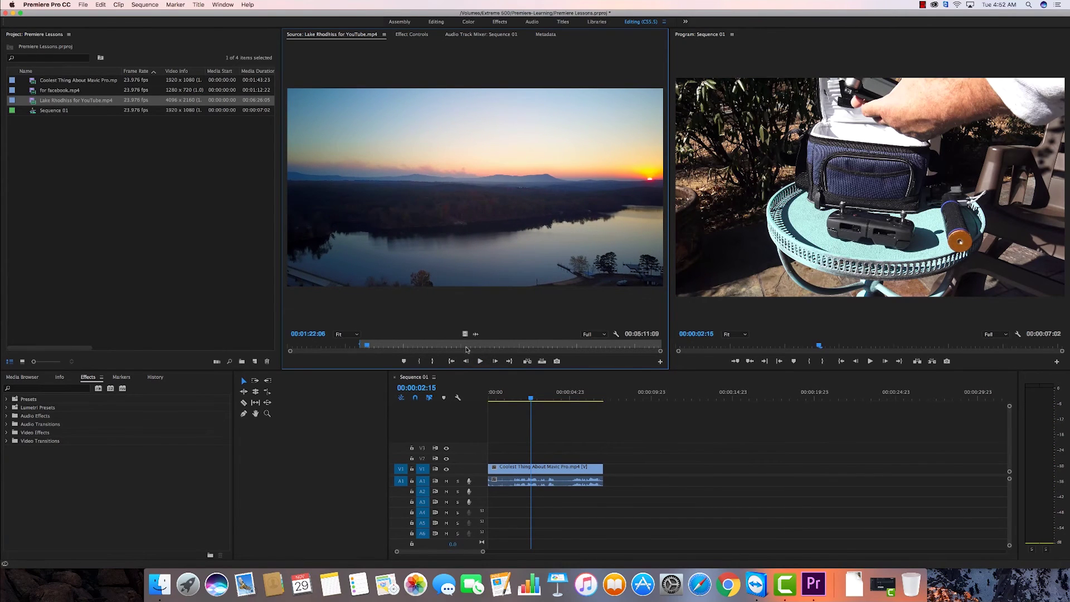
{"action": "left_click", "coordinate": [433, 362]}
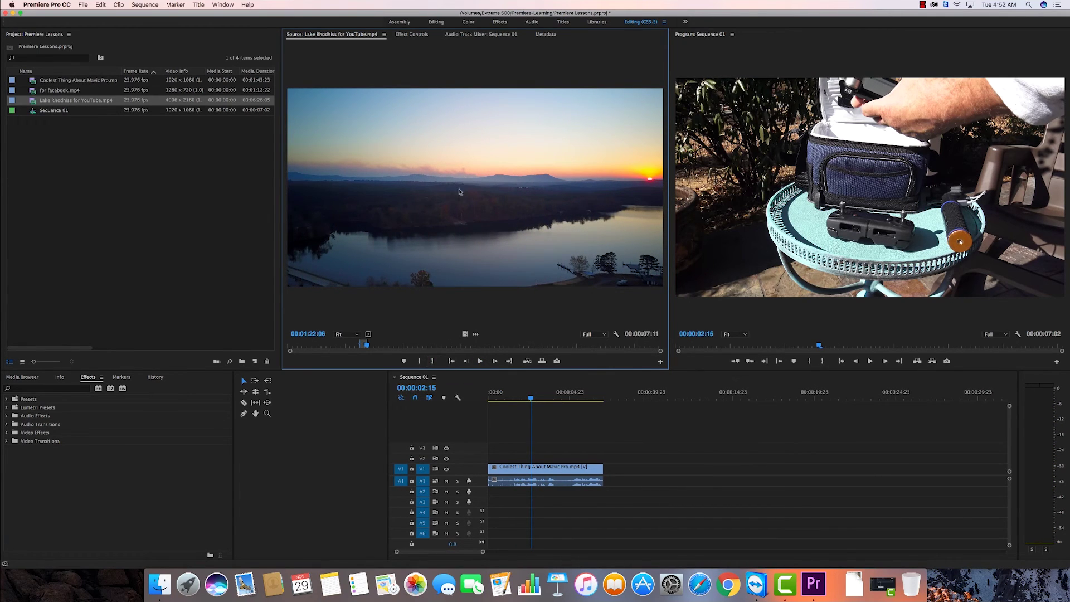
Step: Place the marked Lake Rhodhiss section directly after the first clip on V1 and A1 and move the playhead to 00:00:08:13
{"action": "left_click_drag", "start_coordinate": [547, 281], "coordinate": [608, 472]}
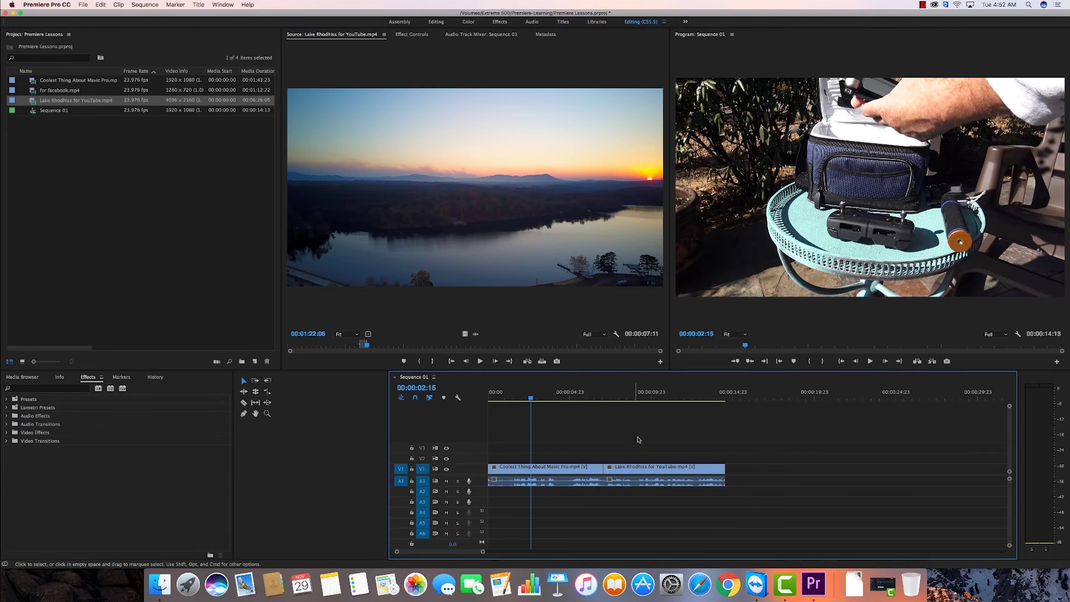
{"action": "left_click", "coordinate": [628, 392]}
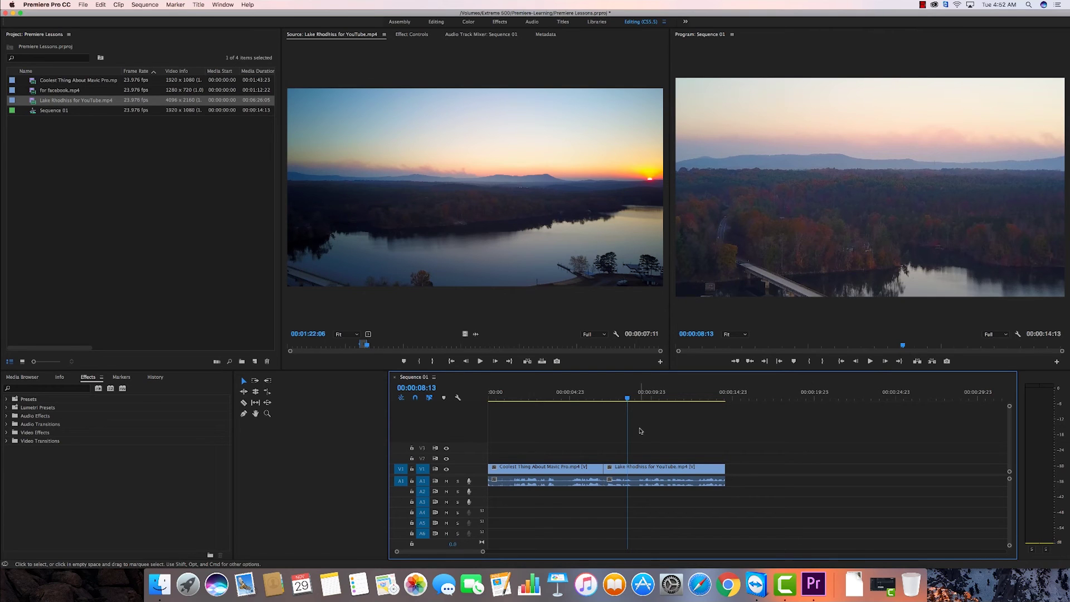
Step: Open the effect controls of the Lake Rhodhiss clip in the sequence and reduce its Scale to 61.3
{"action": "left_click", "coordinate": [650, 469]}
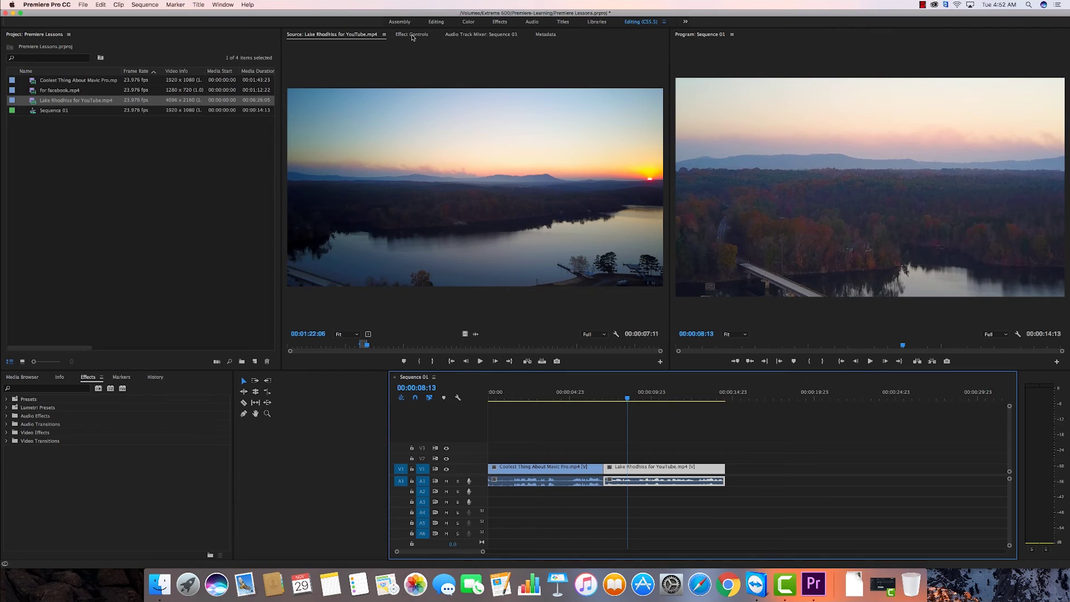
{"action": "left_click", "coordinate": [413, 37]}
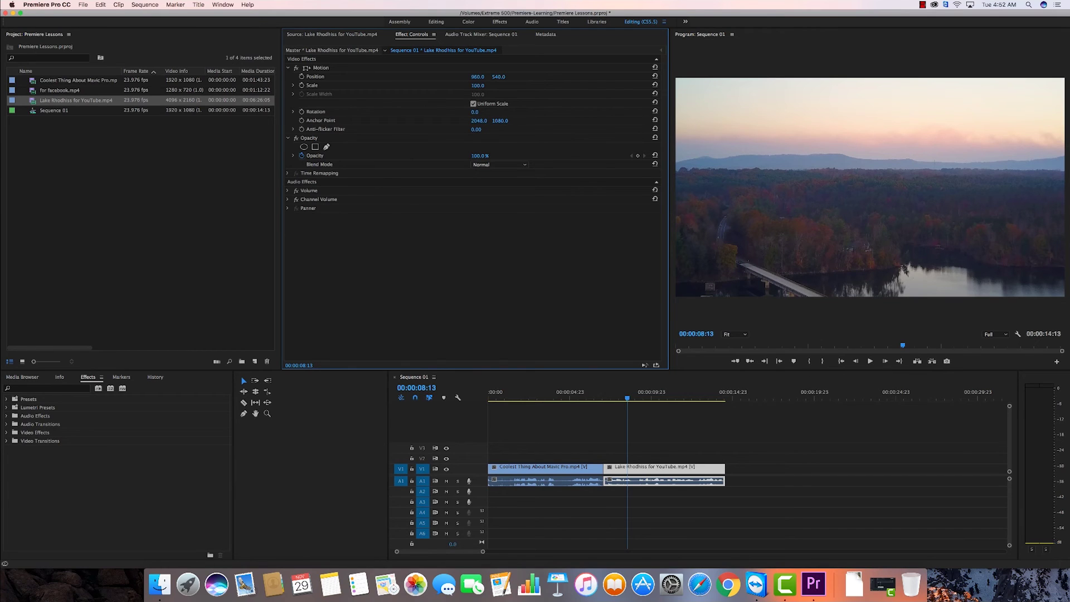
{"action": "left_click_drag", "start_coordinate": [478, 86], "coordinate": [470, 86]}
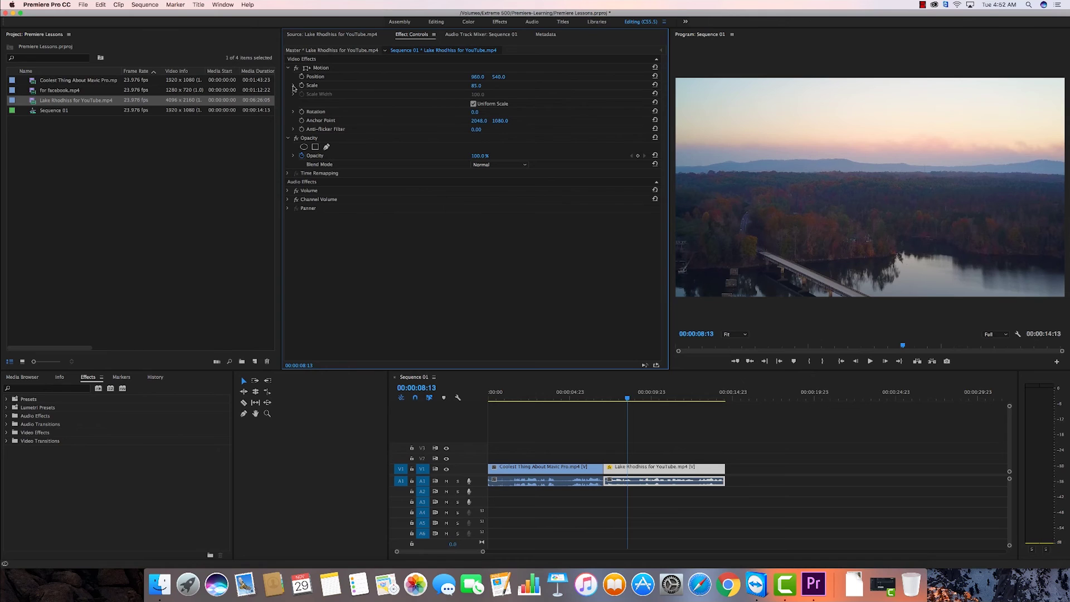
{"action": "left_click", "coordinate": [293, 87]}
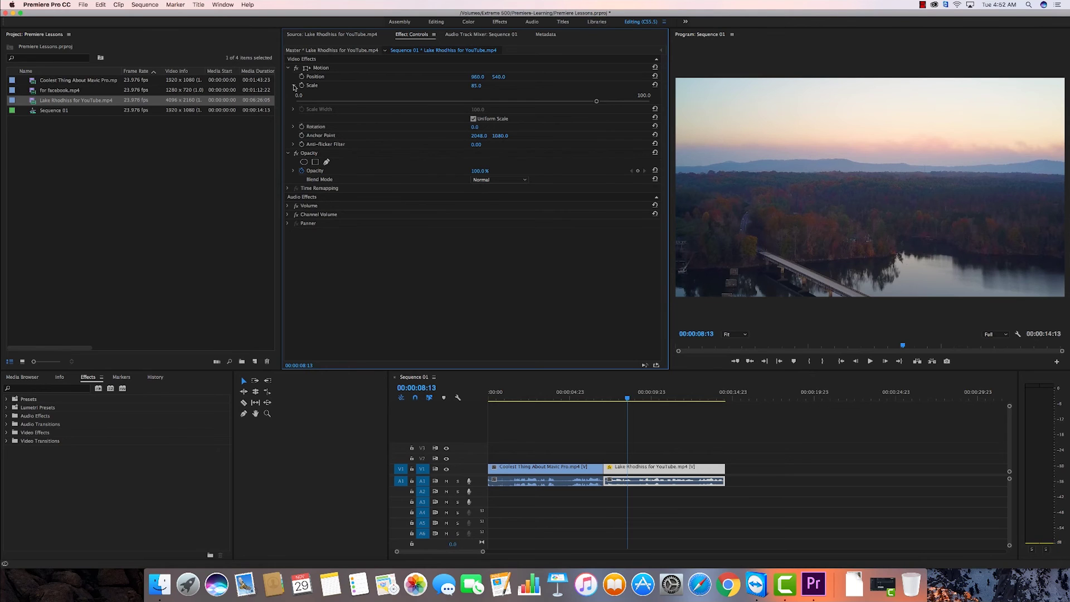
{"action": "left_click_drag", "start_coordinate": [596, 102], "coordinate": [473, 107]}
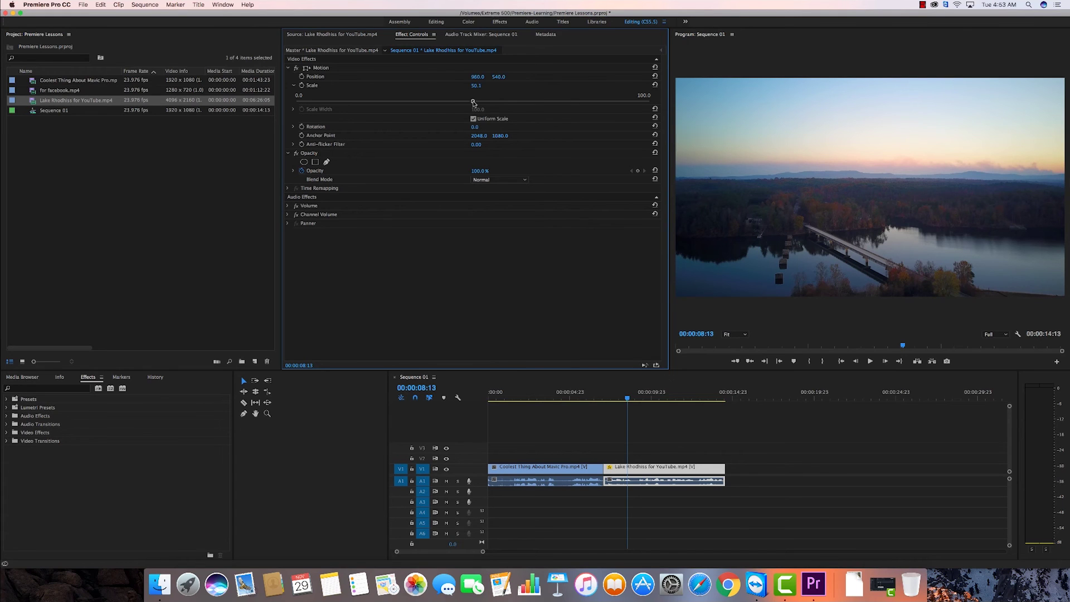
{"action": "left_click_drag", "start_coordinate": [473, 102], "coordinate": [512, 103]}
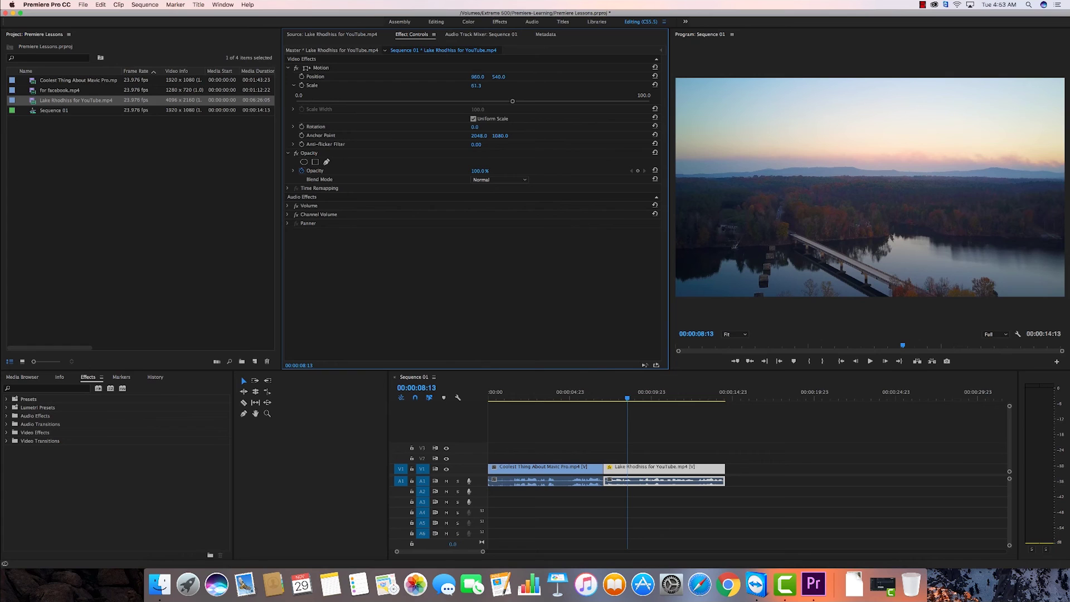
Step: Reposition the Lake Rhodhiss clip in the frame by setting its Position to 847.0, 458.0
{"action": "left_click", "coordinate": [478, 76]}
{"action": "left_click", "coordinate": [528, 82]}
{"action": "left_click_drag", "start_coordinate": [478, 79], "coordinate": [475, 79]}
{"action": "left_click_drag", "start_coordinate": [477, 76], "coordinate": [477, 76]}
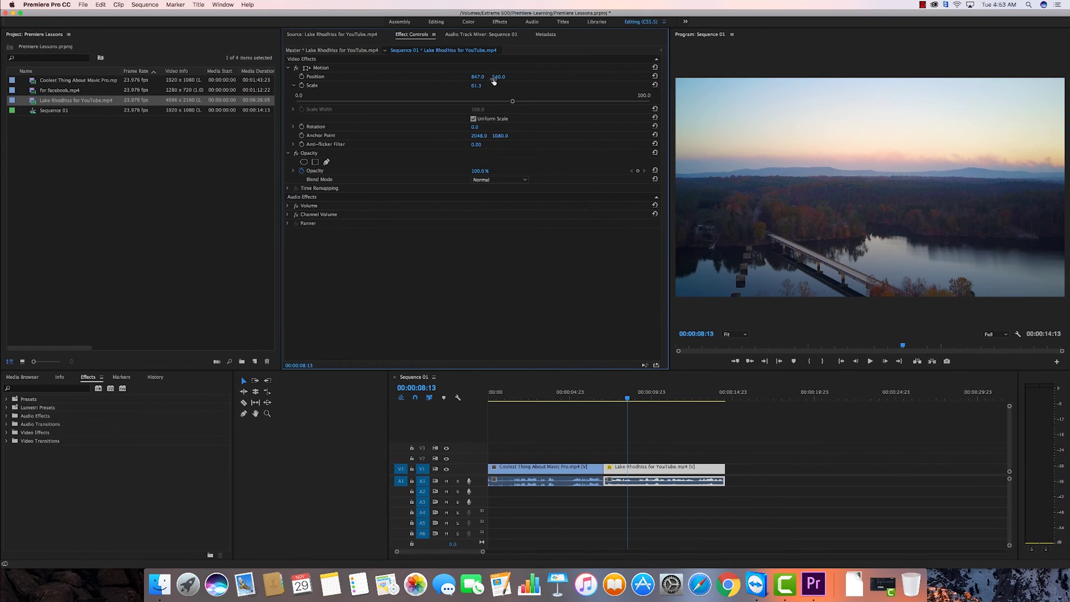
{"action": "mouse_move", "coordinate": [498, 77]}
{"action": "left_mouse_down"}
{"action": "mouse_move", "coordinate": [480, 76]}
{"action": "mouse_move", "coordinate": [551, 76]}
{"action": "mouse_move", "coordinate": [474, 76]}
{"action": "mouse_move", "coordinate": [484, 76]}
{"action": "left_mouse_up"}
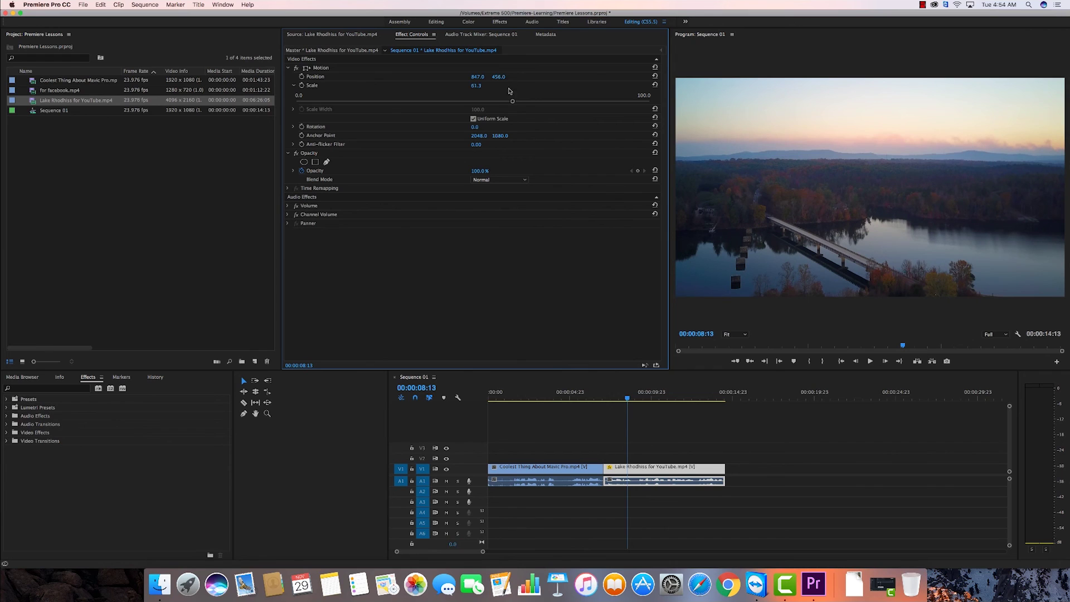
Step: Refine the Lake Rhodhiss clip to Scale 67.7 and Position 904.0, 405.0, and check the framing at 00:00:09:11
{"action": "left_click_drag", "start_coordinate": [513, 103], "coordinate": [532, 100]}
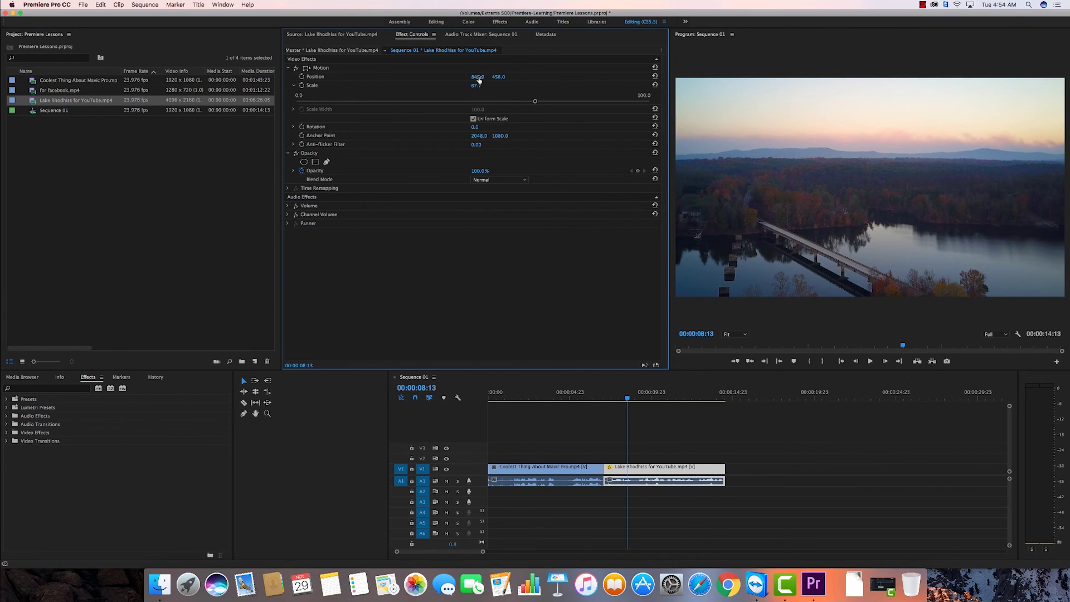
{"action": "left_click_drag", "start_coordinate": [478, 76], "coordinate": [515, 105]}
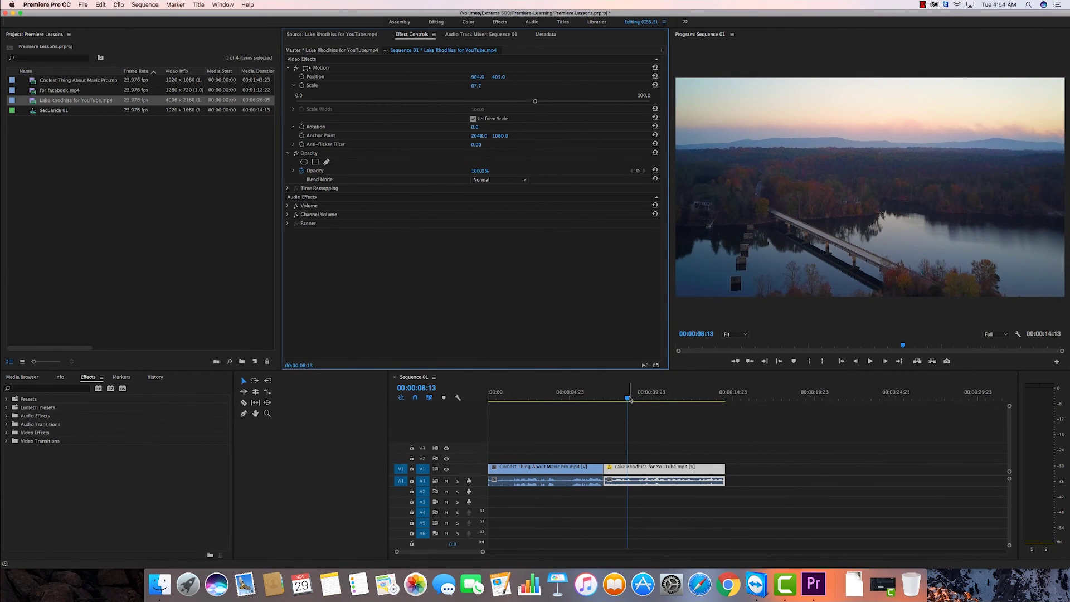
{"action": "mouse_move", "coordinate": [628, 400]}
{"action": "left_mouse_down"}
{"action": "mouse_move", "coordinate": [595, 400]}
{"action": "mouse_move", "coordinate": [644, 406]}
{"action": "left_mouse_up"}
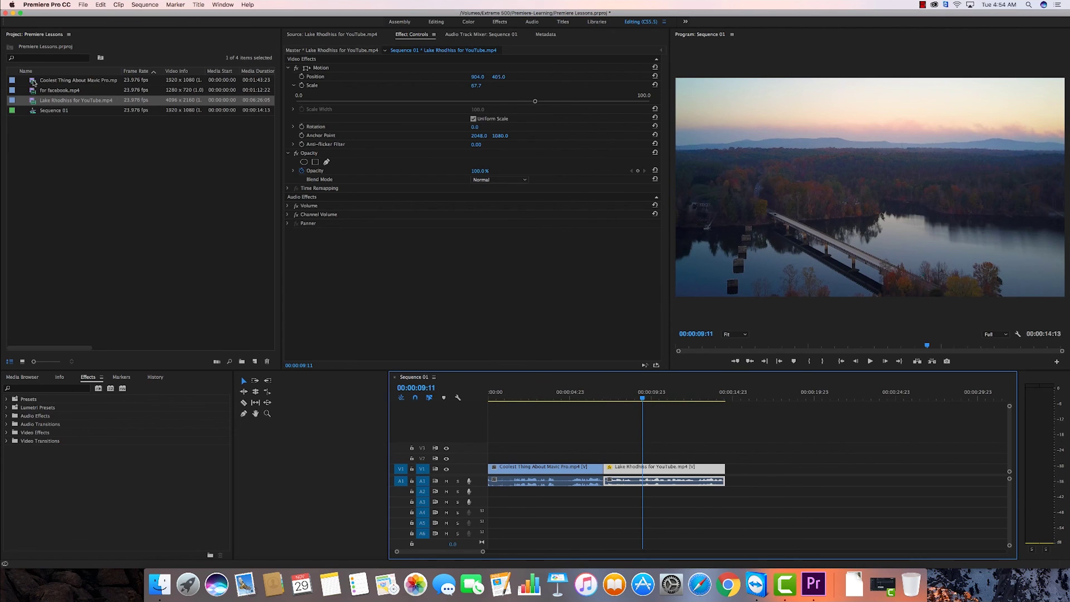
Step: Open for facebook.mp4 as the source clip and mark a section from 00:00:02:13 to 00:00:08:02
{"action": "left_click", "coordinate": [61, 129]}
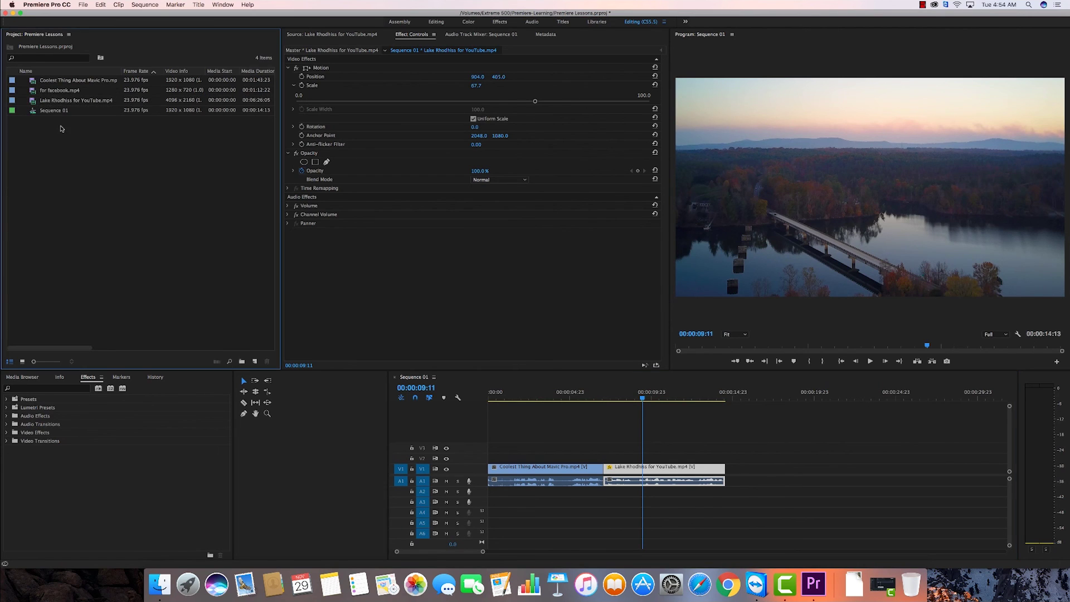
{"action": "double_click", "coordinate": [34, 92]}
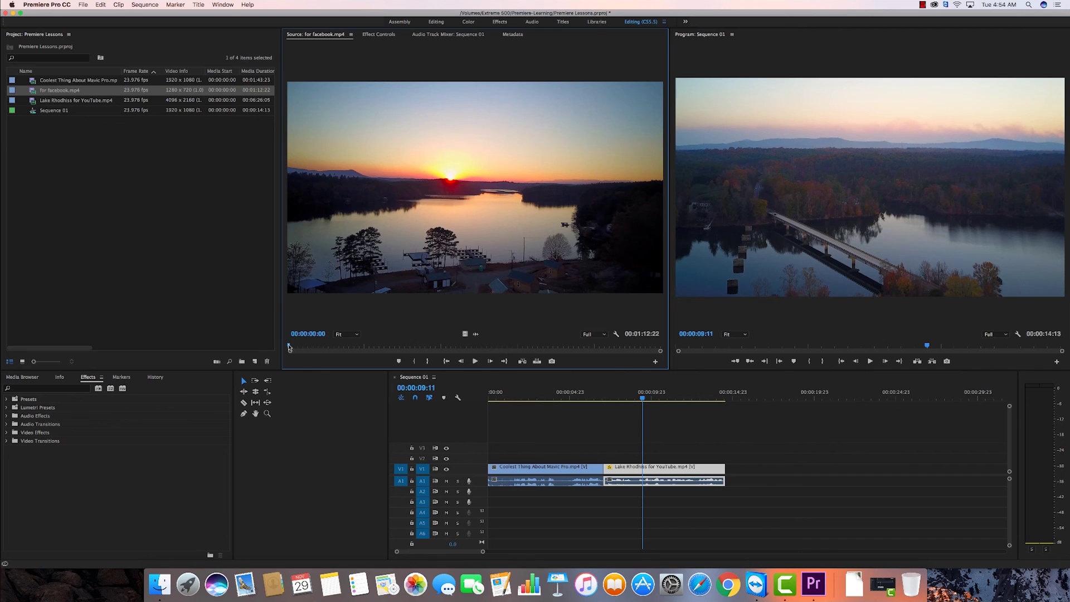
{"action": "left_click_drag", "start_coordinate": [289, 347], "coordinate": [291, 347]}
{"action": "left_click_drag", "start_coordinate": [331, 346], "coordinate": [301, 348]}
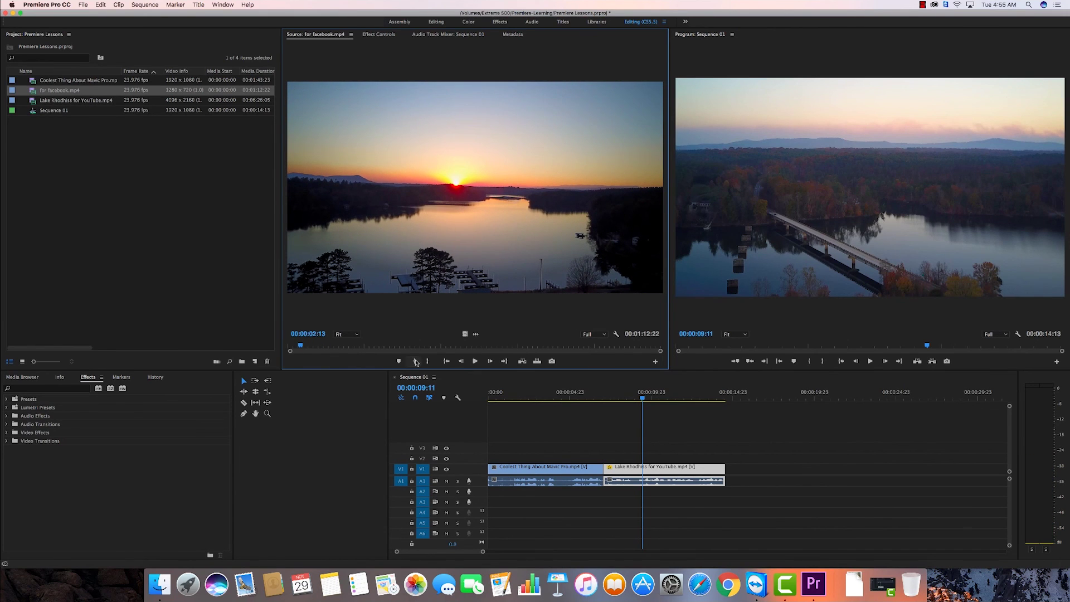
{"action": "left_click", "coordinate": [414, 361]}
{"action": "left_click_drag", "start_coordinate": [301, 346], "coordinate": [330, 349]}
{"action": "left_click", "coordinate": [432, 361]}
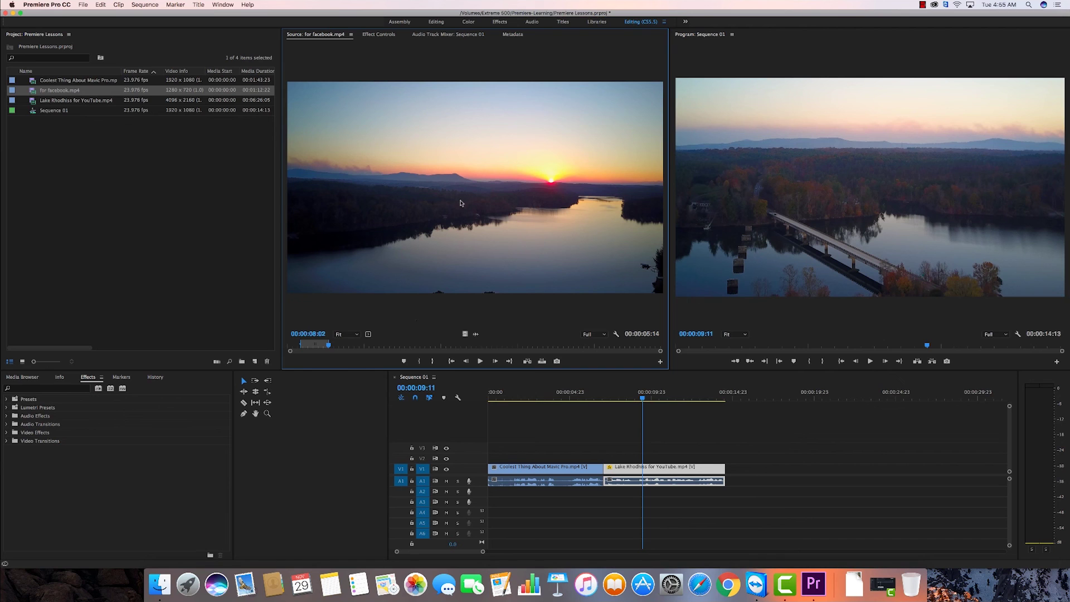
Step: Place the marked for facebook section directly after the Lake Rhodhiss clip on V1 and A1 and move the playhead to 00:00:14:22
{"action": "left_click_drag", "start_coordinate": [587, 280], "coordinate": [730, 483]}
{"action": "left_click", "coordinate": [724, 394]}
{"action": "left_click_drag", "start_coordinate": [727, 395], "coordinate": [731, 394]}
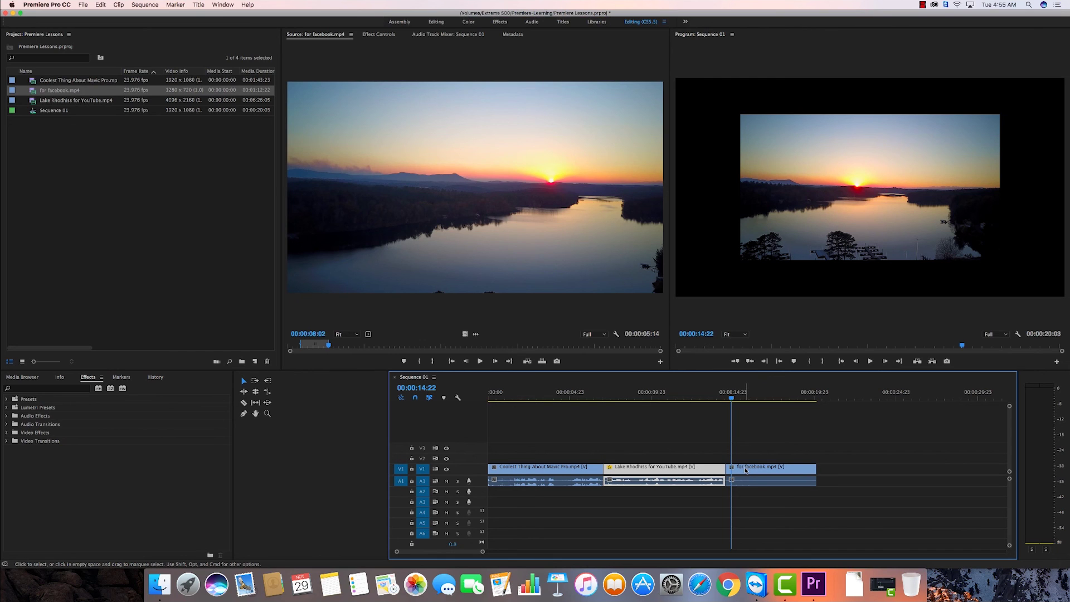
Step: Open the effect controls of the for facebook clip in the sequence and enlarge its Scale to 137.0
{"action": "left_click", "coordinate": [745, 470]}
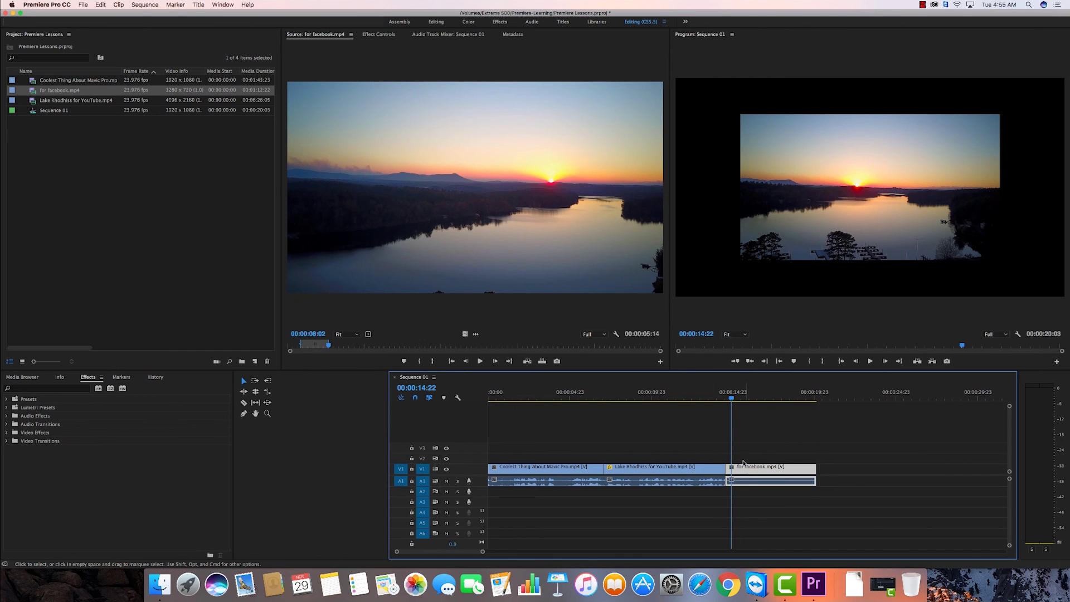
{"action": "left_click", "coordinate": [382, 35]}
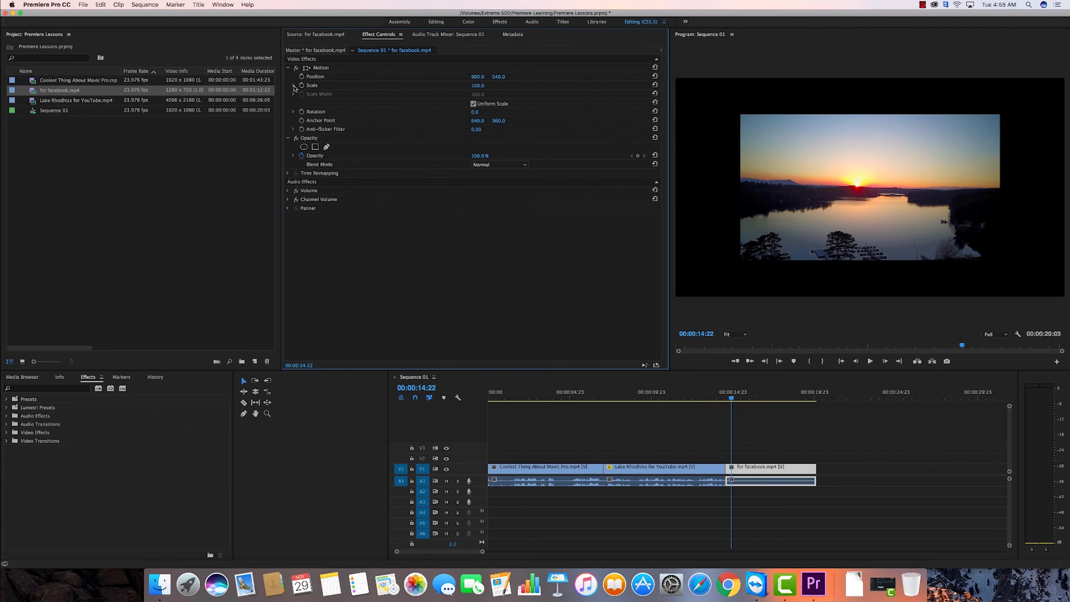
{"action": "left_click", "coordinate": [478, 86]}
{"action": "type", "text": "135"}
{"action": "key", "text": "Return"}
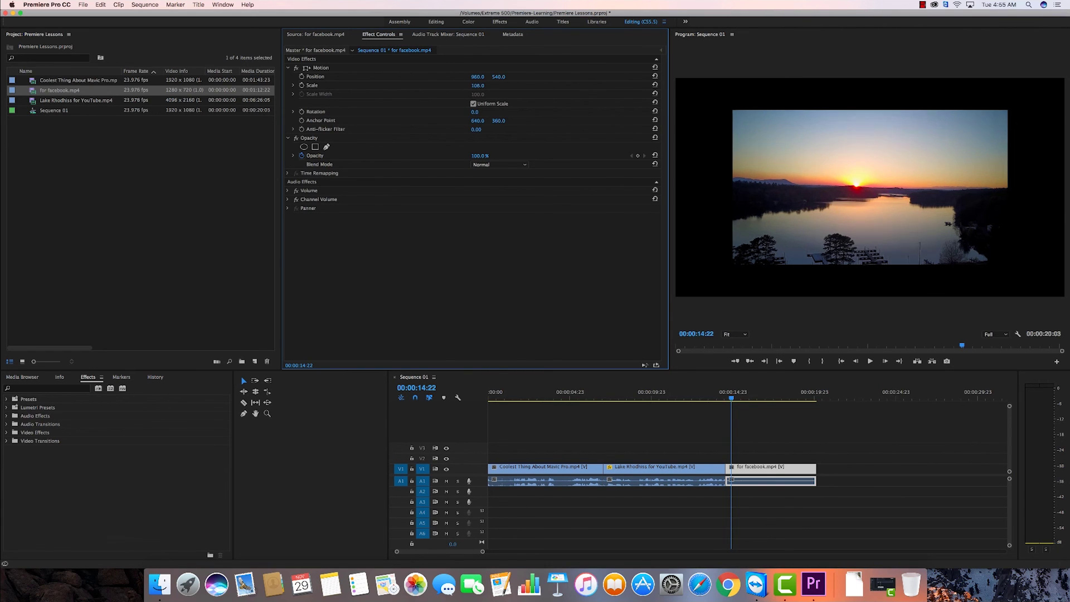
{"action": "left_click_drag", "start_coordinate": [477, 86], "coordinate": [479, 86]}
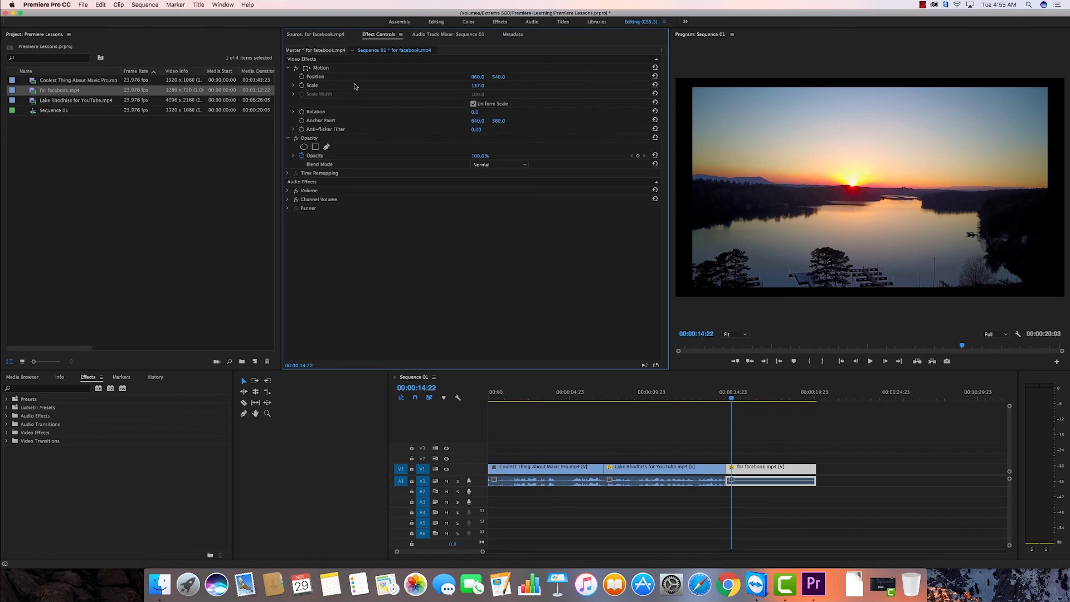
Step: Bring the for facebook clip's Scale back to 100.0
{"action": "left_click", "coordinate": [294, 88]}
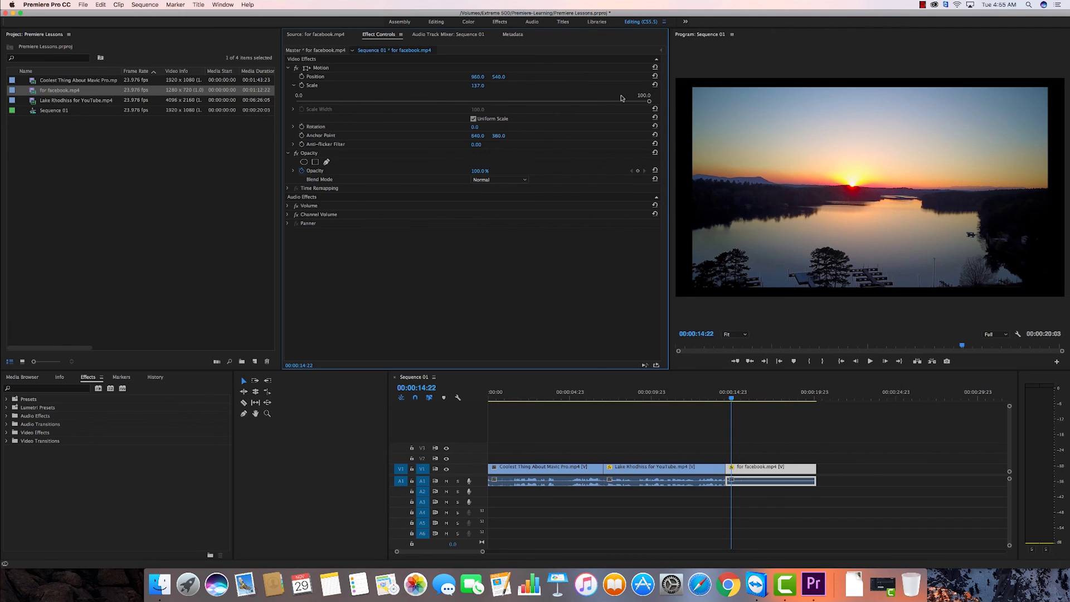
{"action": "left_click", "coordinate": [648, 102]}
{"action": "mouse_move", "coordinate": [649, 102]}
{"action": "left_mouse_down"}
{"action": "mouse_move", "coordinate": [574, 101]}
{"action": "mouse_move", "coordinate": [651, 103]}
{"action": "left_mouse_up"}
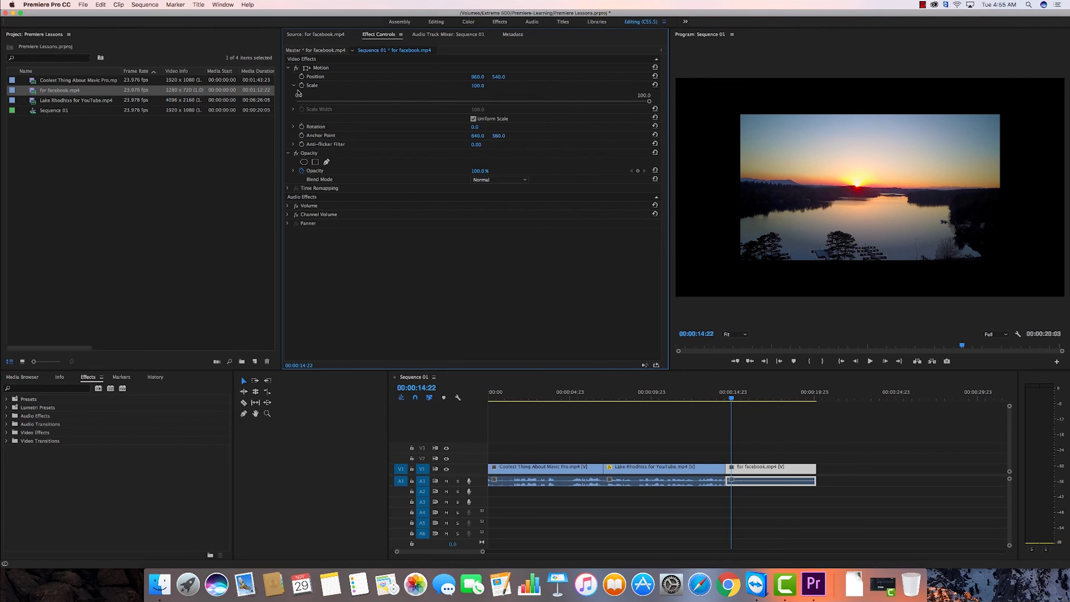
{"action": "left_click", "coordinate": [295, 87]}
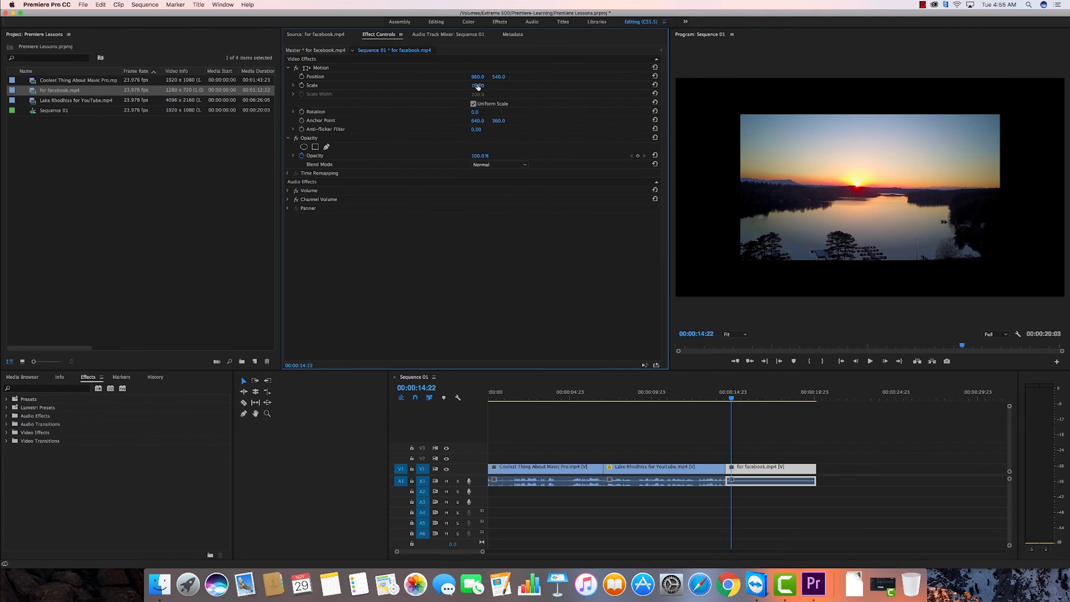
Step: Try enlarging the for facebook clip until it fills the frame, and restore its Scale to 100
{"action": "left_click_drag", "start_coordinate": [477, 85], "coordinate": [506, 86]}
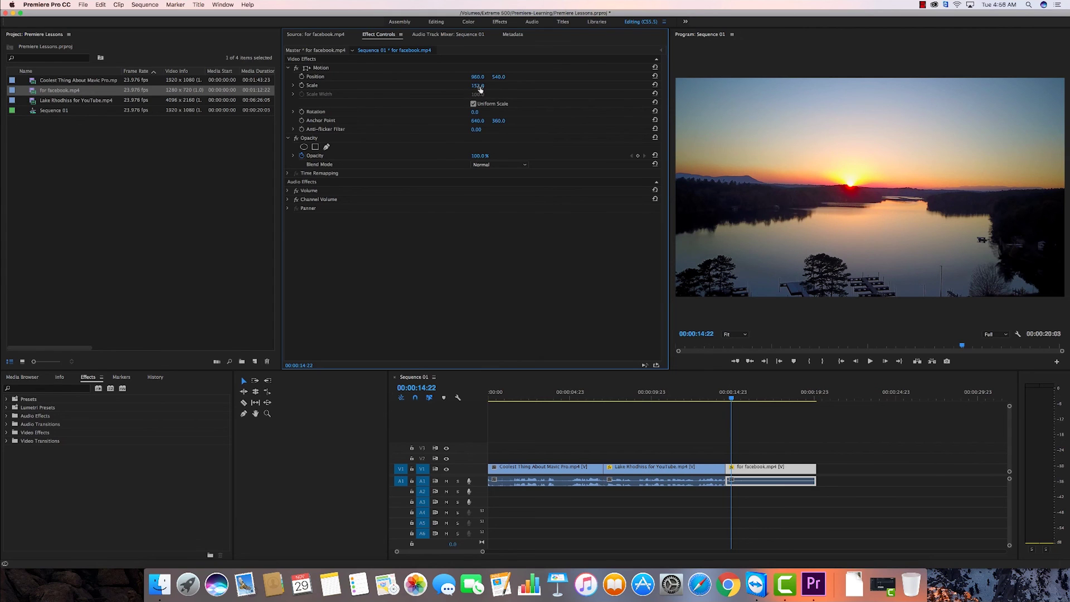
{"action": "left_click", "coordinate": [478, 86]}
{"action": "type", "text": "100"}
{"action": "key", "text": "Return"}
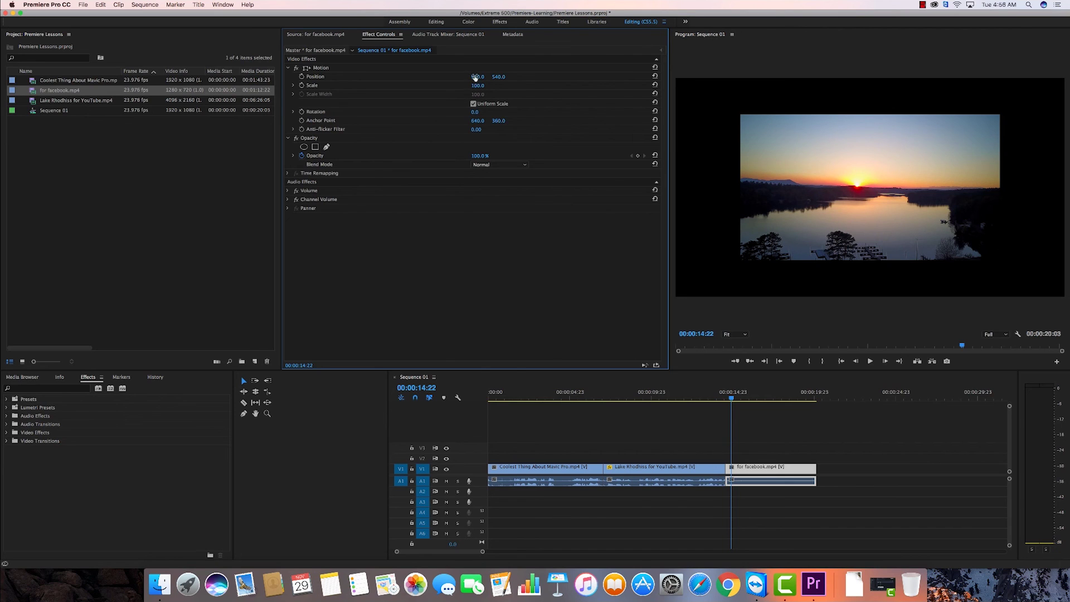
Step: Move the for facebook clip into the frame's upper-left corner at Position 642.0, 359.0 and put the playhead at 00:00:15:11
{"action": "left_click_drag", "start_coordinate": [477, 77], "coordinate": [300, 76]}
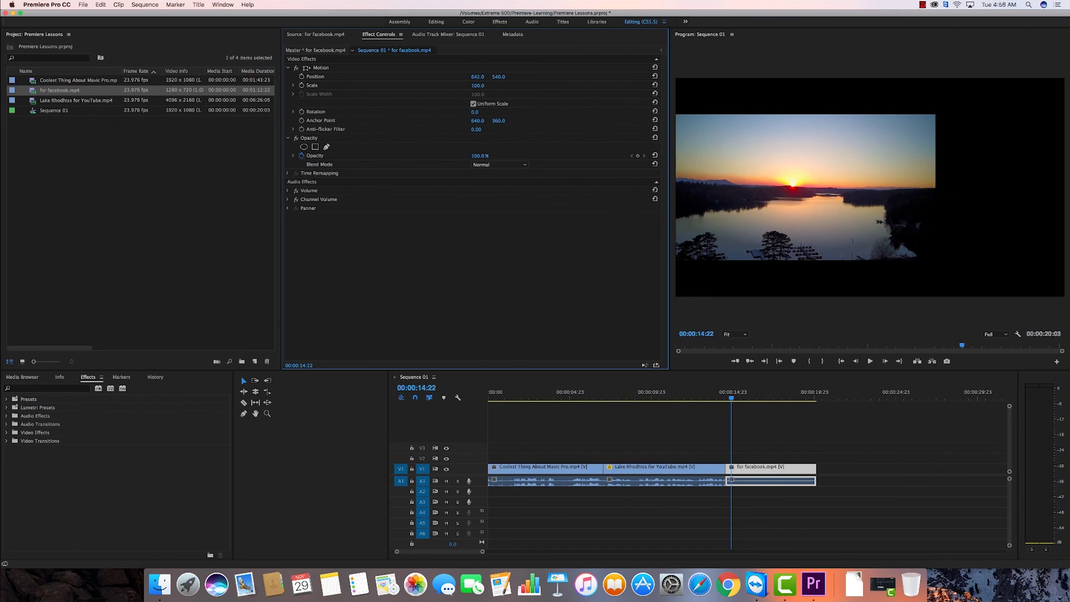
{"action": "left_click_drag", "start_coordinate": [490, 78], "coordinate": [388, 78]}
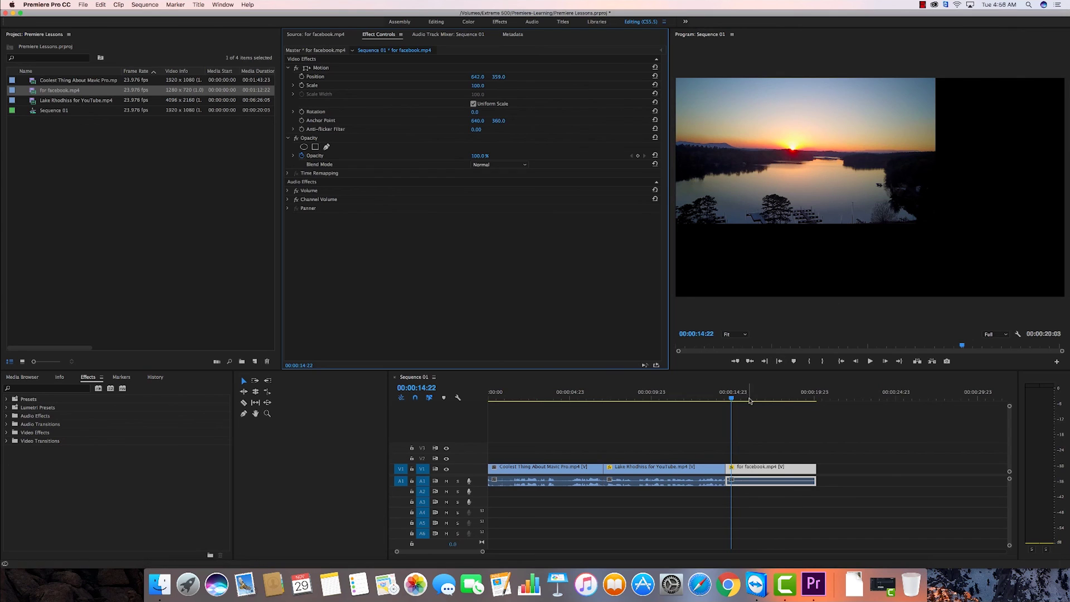
{"action": "left_click_drag", "start_coordinate": [737, 404], "coordinate": [740, 402]}
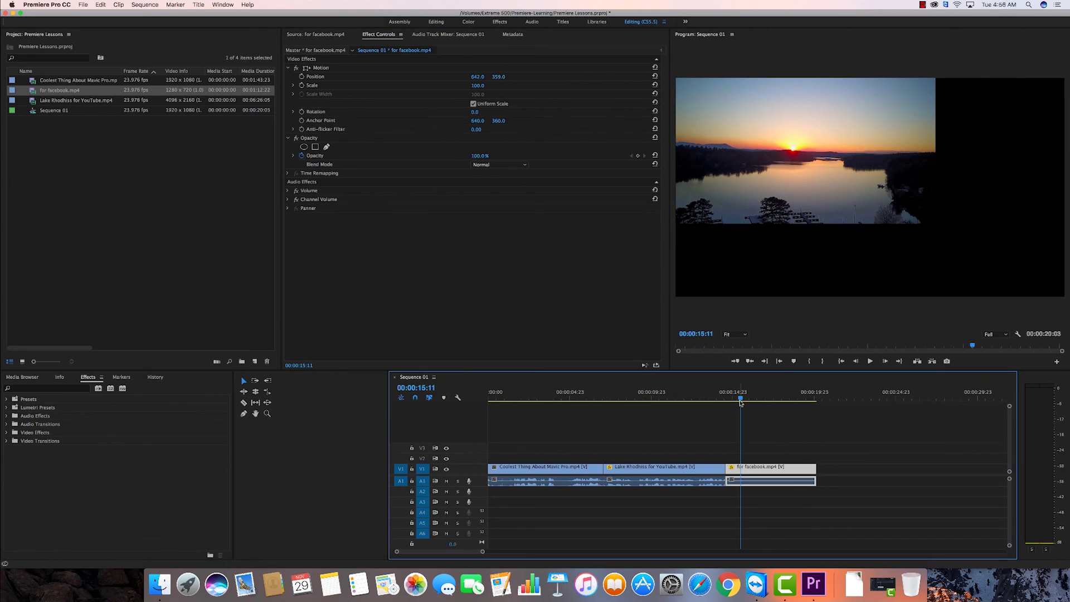